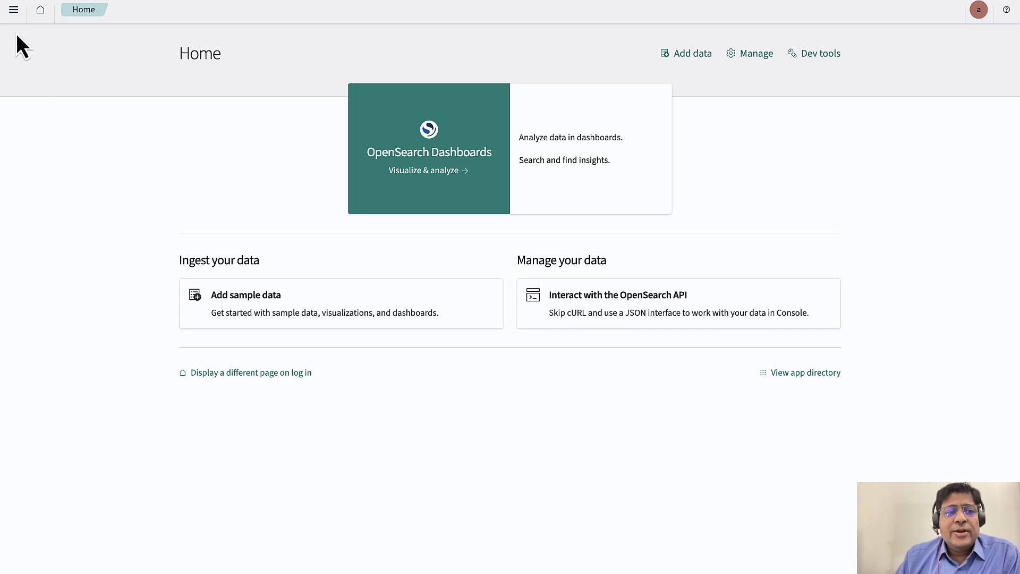
From the menu, go to the sample data page and add the Sample eCommerce orders data
{"action": "left_click", "coordinate": [13, 9]}
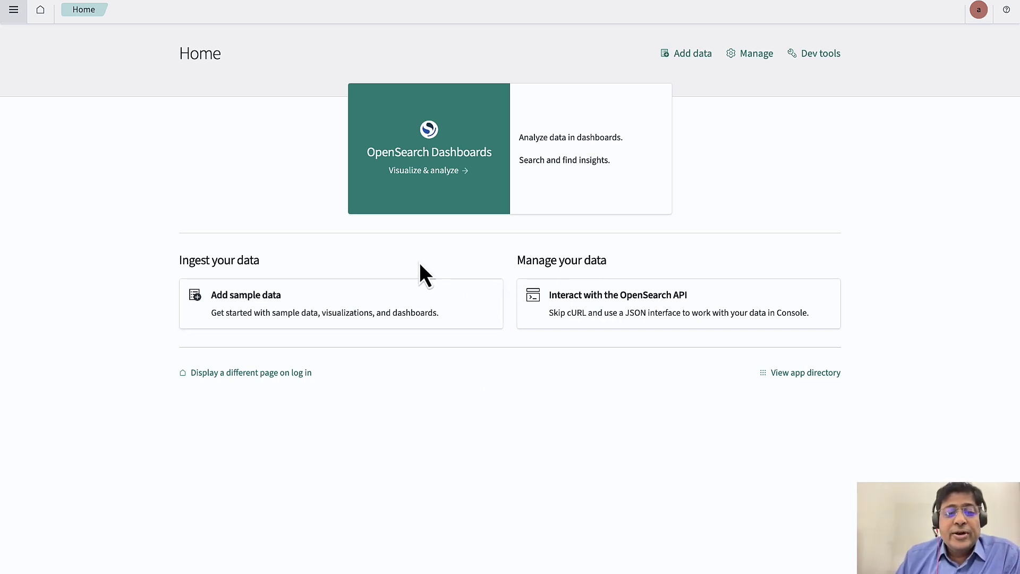
{"action": "left_click", "coordinate": [251, 299]}
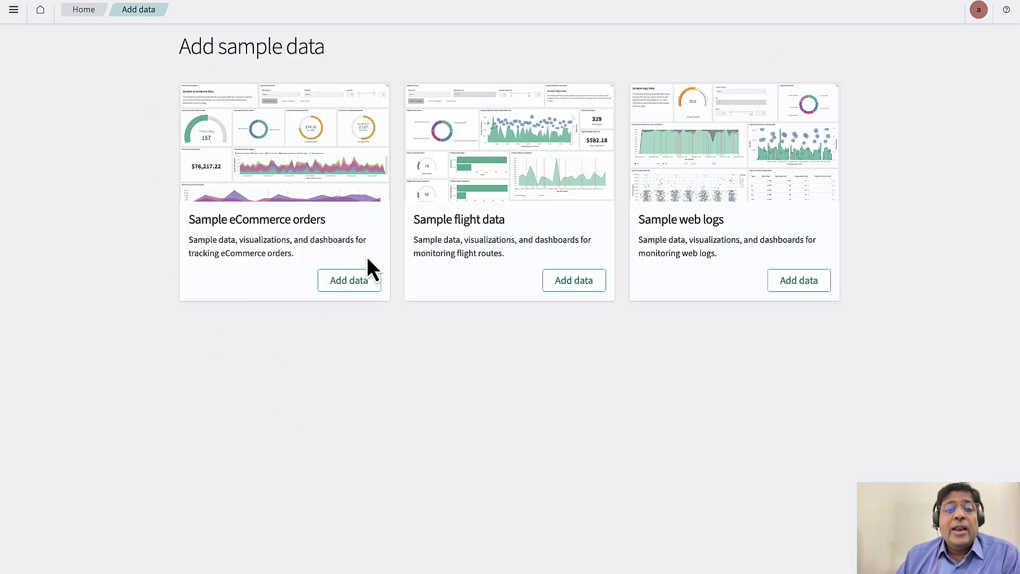
{"action": "left_click", "coordinate": [349, 287]}
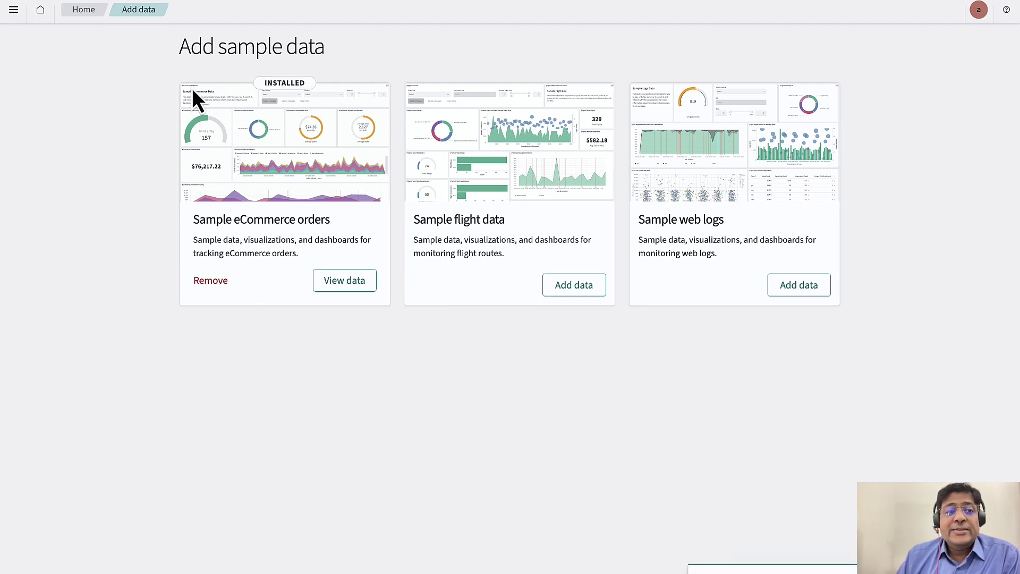
Return Home, open Alerting from the navigation menu, and show its Monitors tab
{"action": "left_click", "coordinate": [83, 9]}
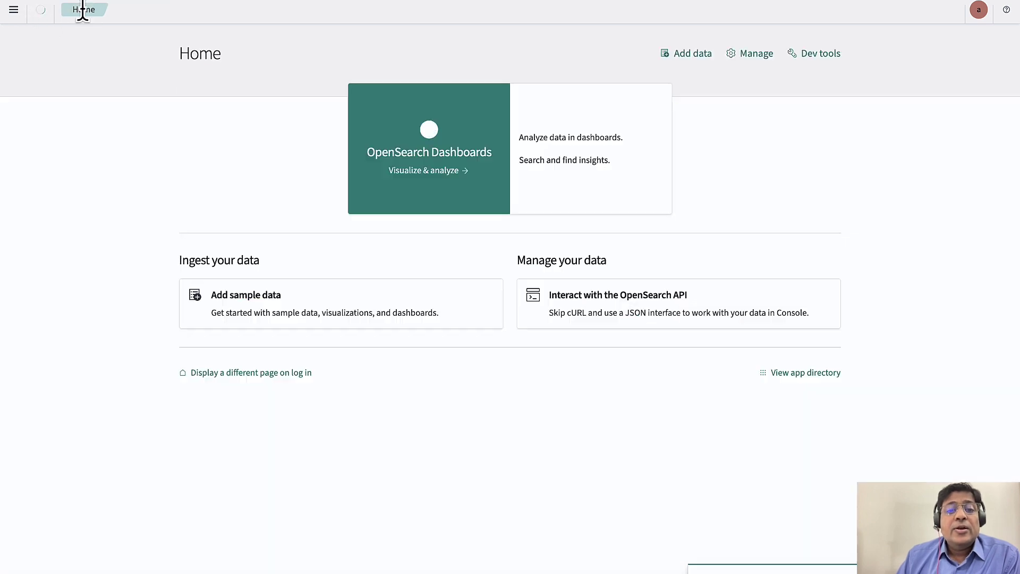
{"action": "left_click", "coordinate": [14, 11]}
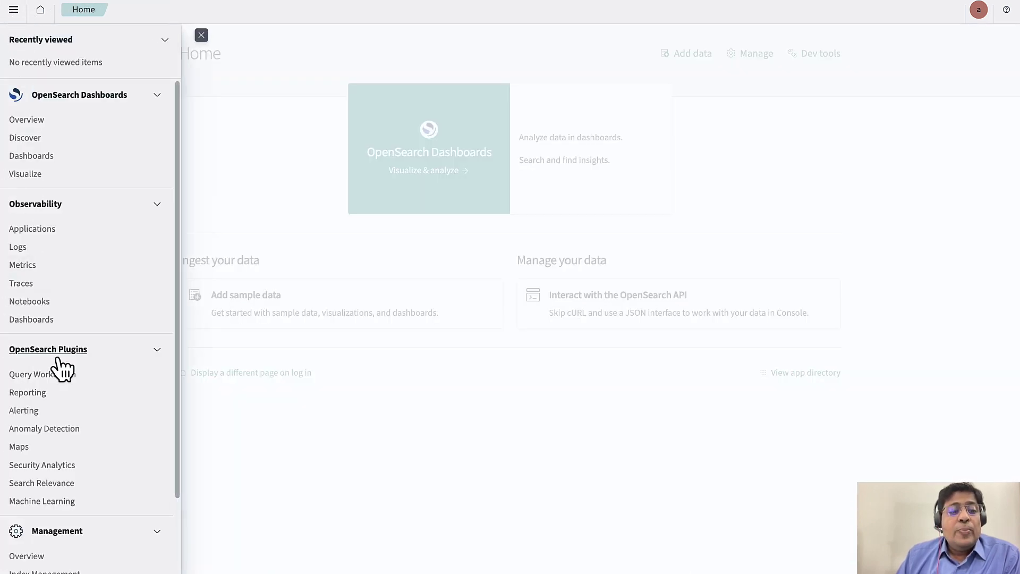
{"action": "left_click", "coordinate": [34, 412]}
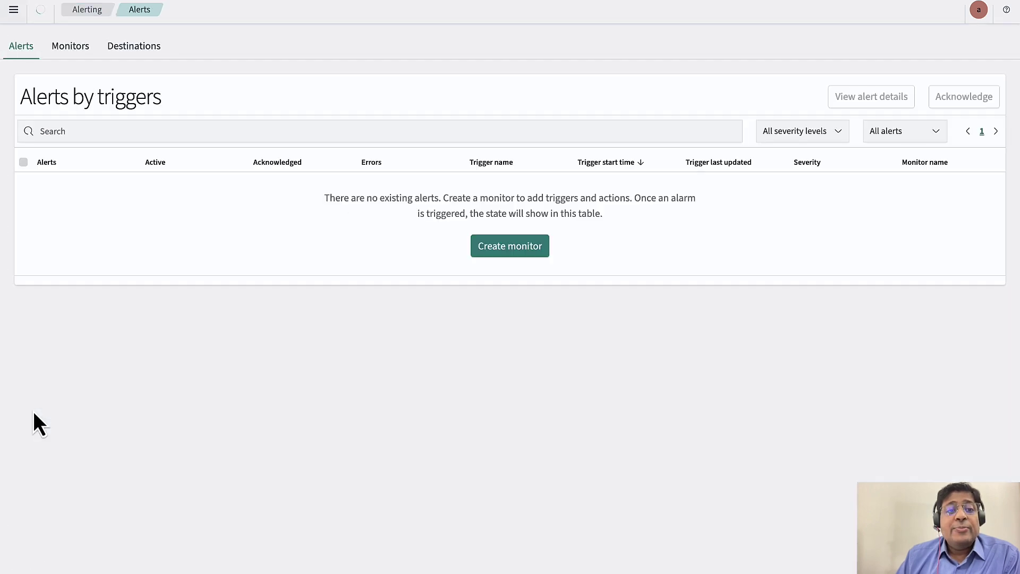
{"action": "left_click", "coordinate": [80, 58]}
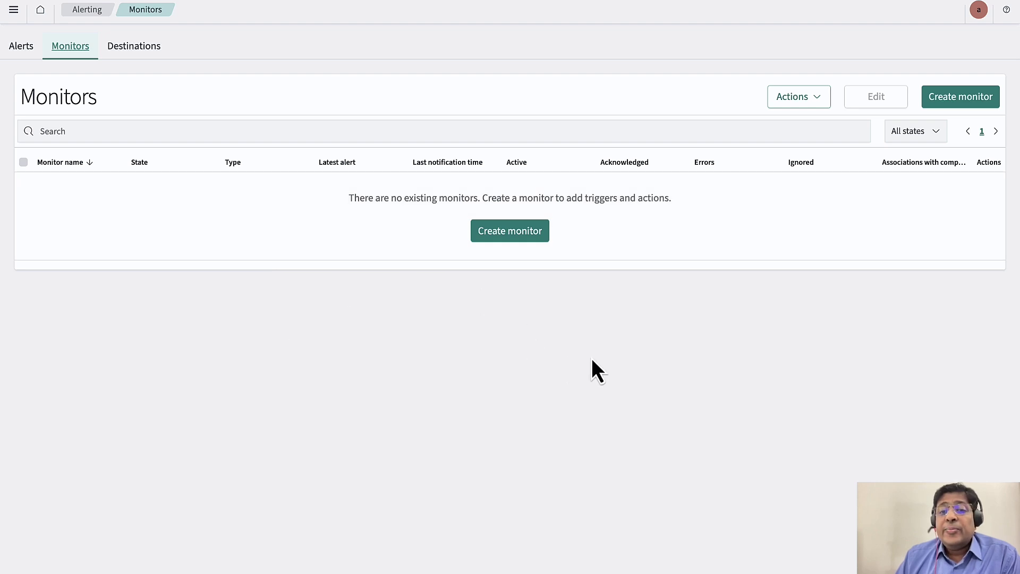
Start a new monitor named alert_monitor, keeping Per query monitor and the Visual editor
{"action": "left_click", "coordinate": [504, 235]}
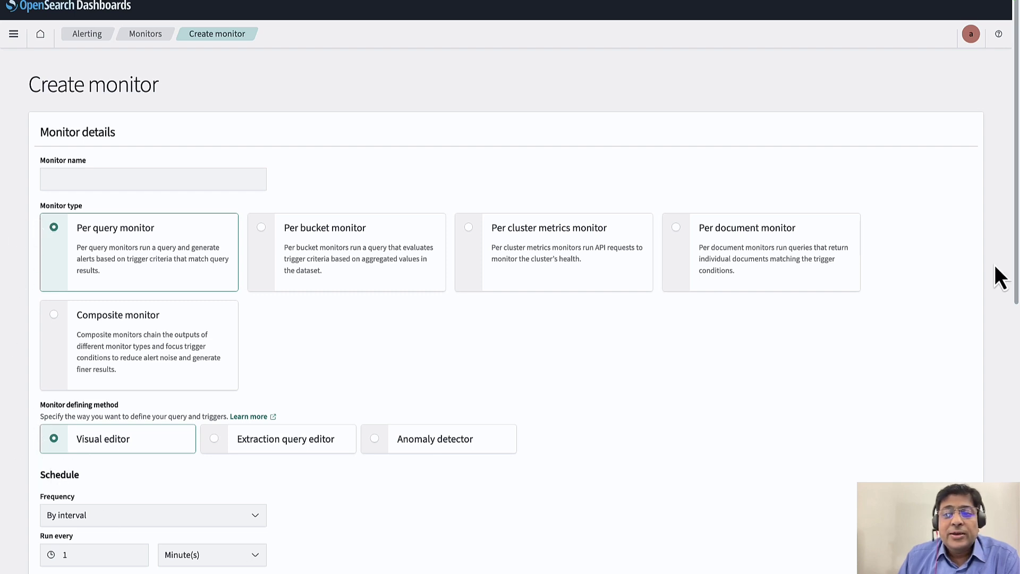
{"action": "scroll", "coordinate": [956, 276], "scroll_direction": "down", "scroll_amount": 1}
{"action": "scroll", "coordinate": [505, 286], "scroll_direction": "down", "scroll_amount": 11}
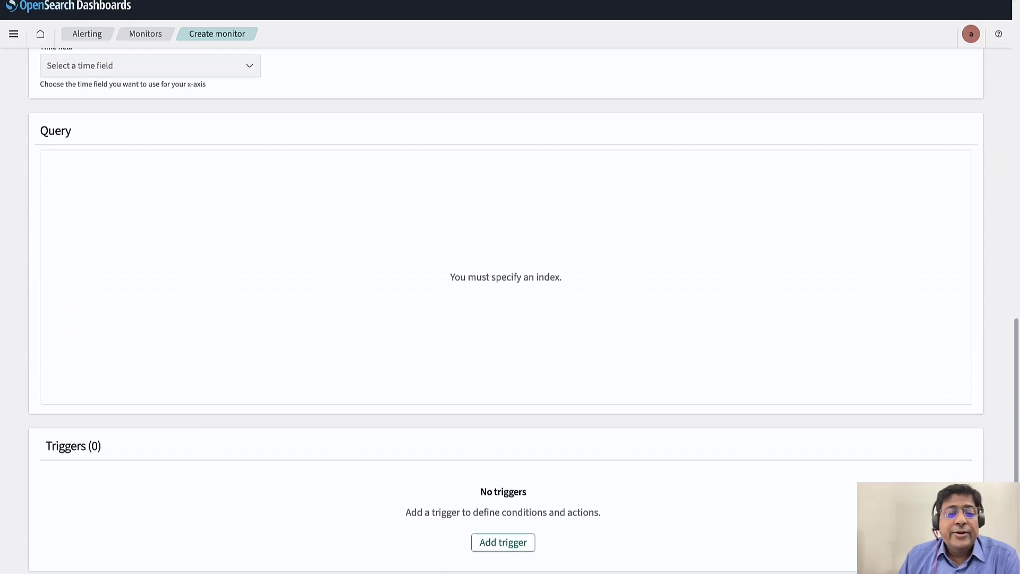
{"action": "scroll", "coordinate": [1001, 336], "scroll_direction": "up", "scroll_amount": 12}
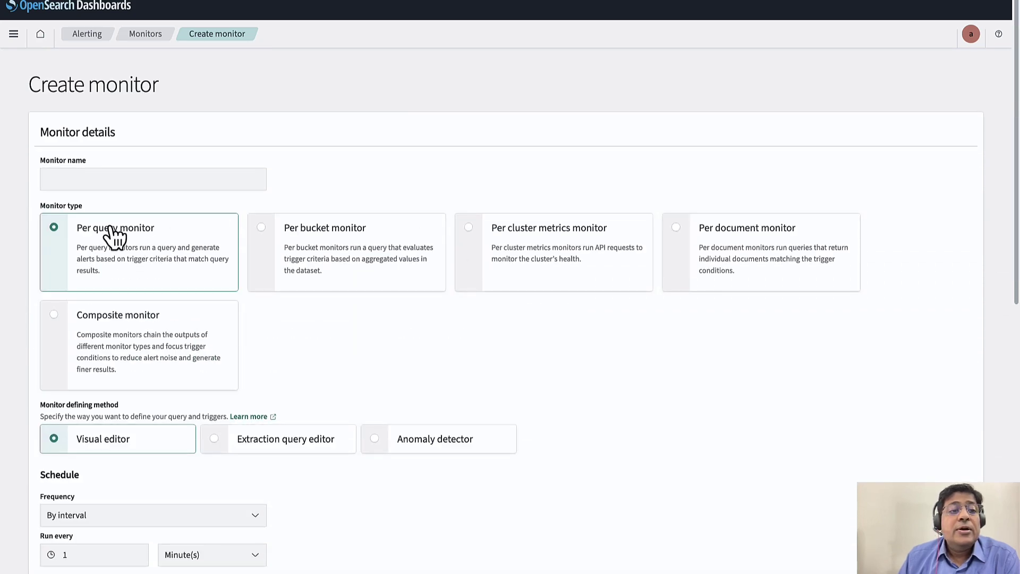
{"action": "left_click", "coordinate": [79, 176]}
{"action": "type", "text": "alert"}
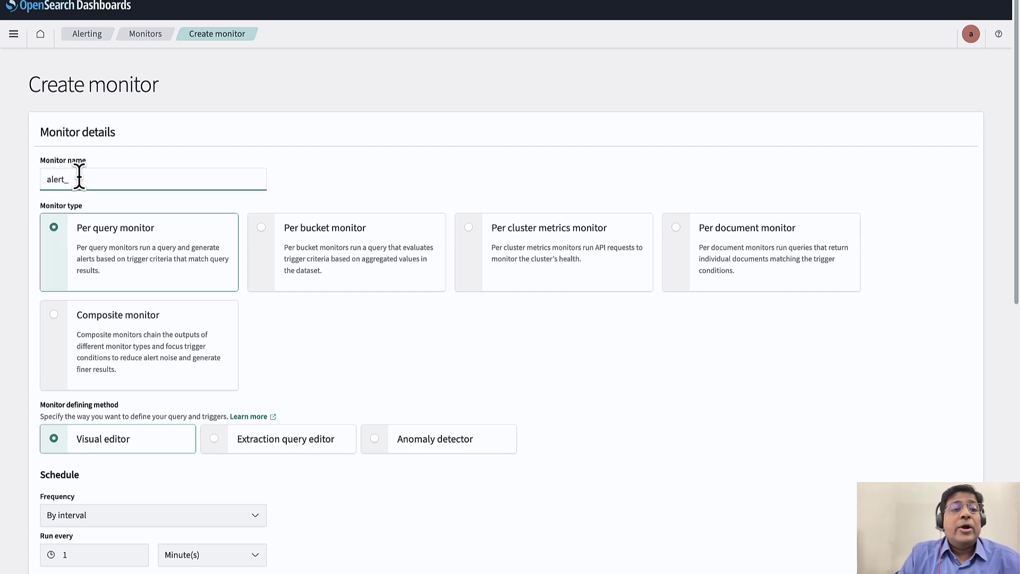
{"action": "type", "text": "_monitor"}
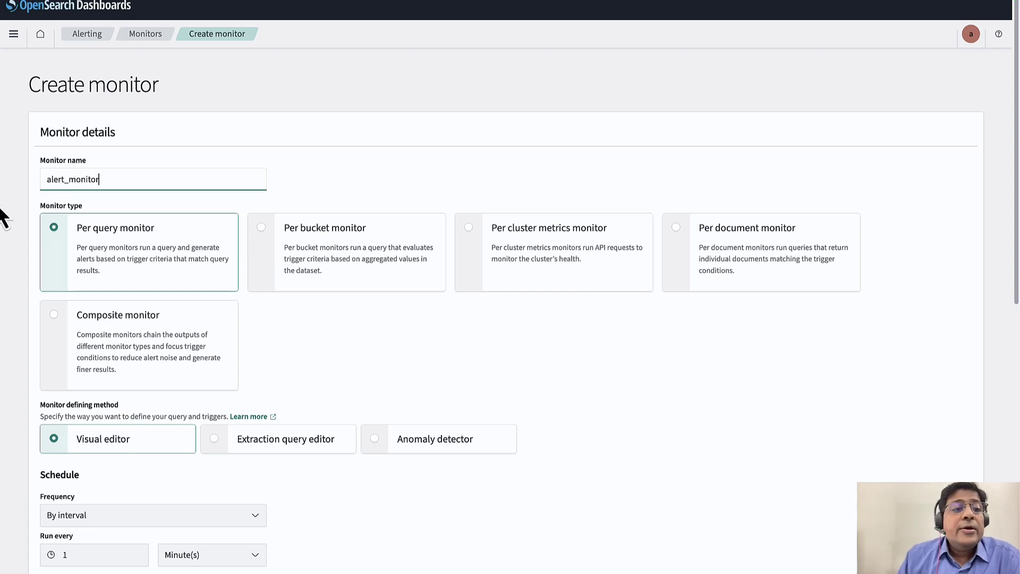
{"action": "left_click", "coordinate": [29, 219]}
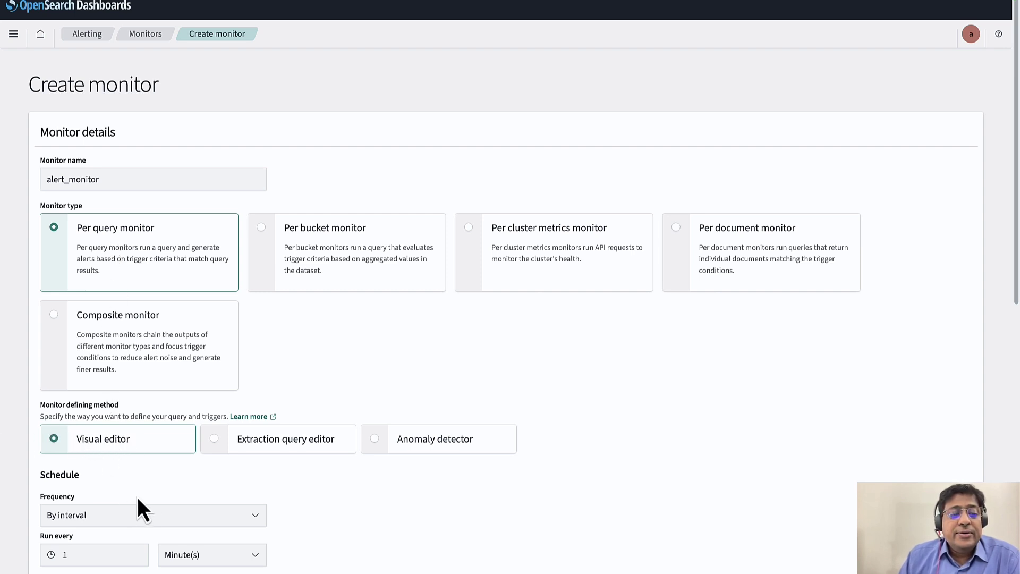
Keep the monitor schedule running every 1 Minute(s)
{"action": "scroll", "coordinate": [257, 482], "scroll_direction": "down", "scroll_amount": 1}
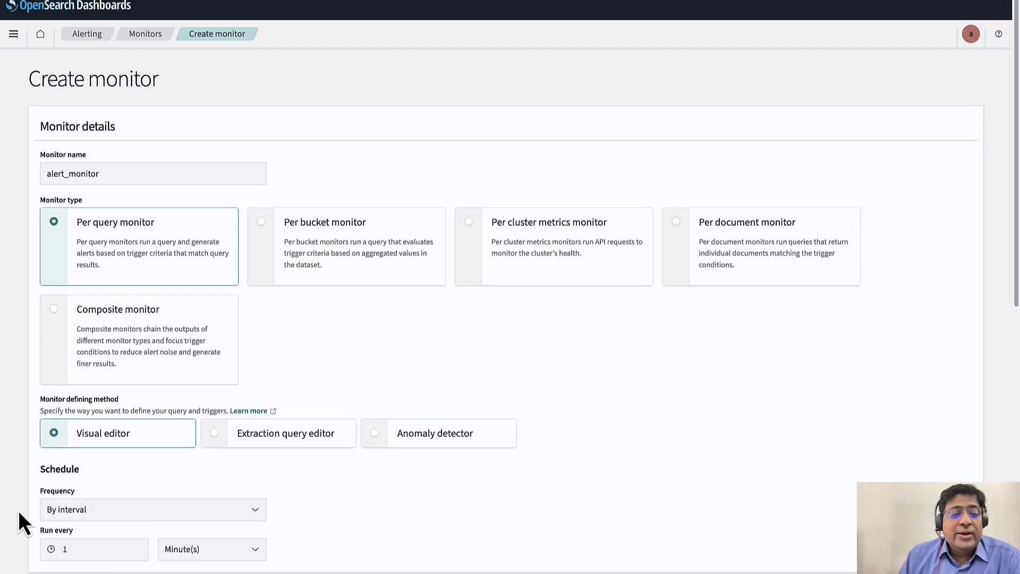
{"action": "scroll", "coordinate": [40, 516], "scroll_direction": "down", "scroll_amount": 1}
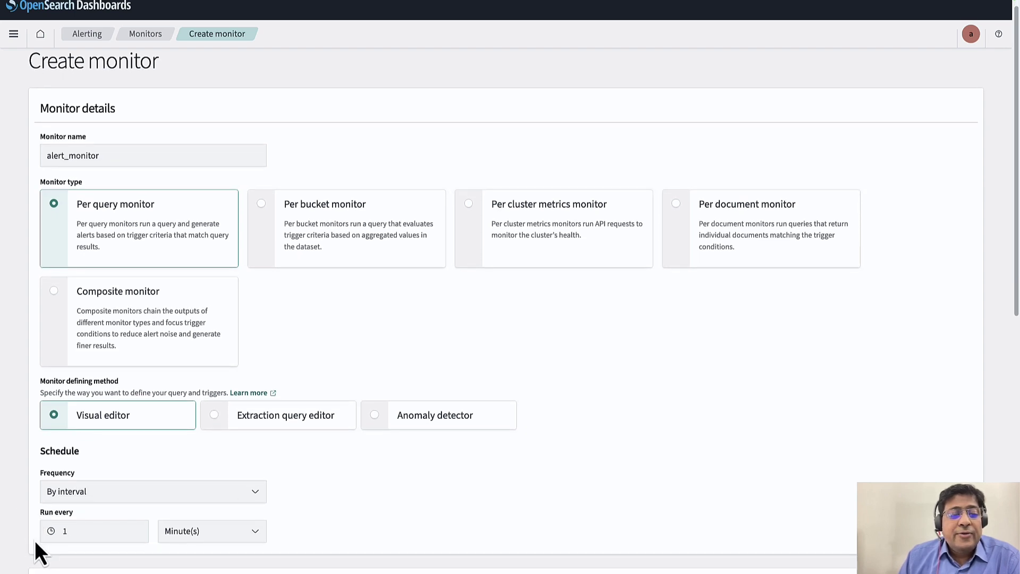
{"action": "scroll", "coordinate": [35, 542], "scroll_direction": "down", "scroll_amount": 3}
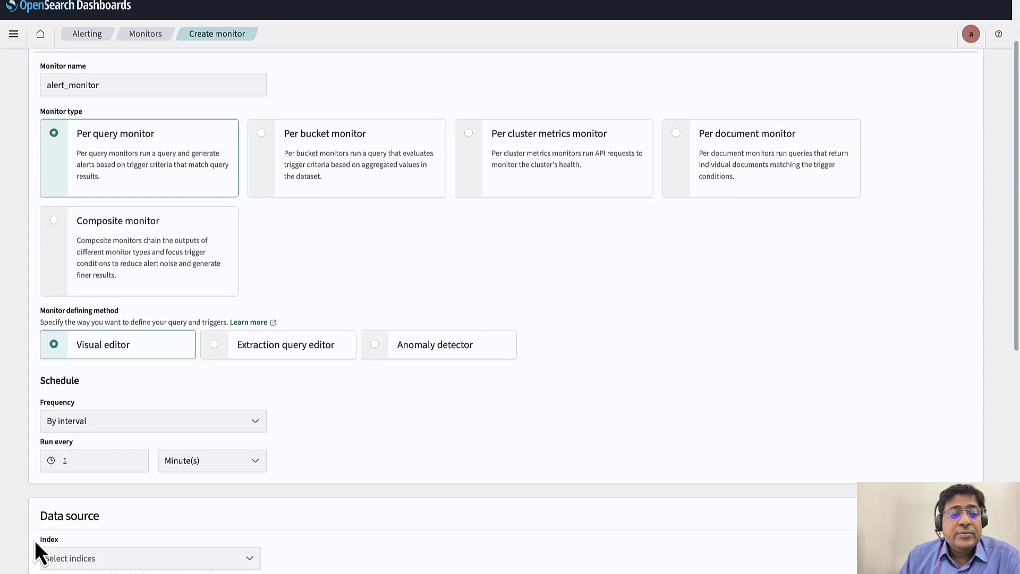
{"action": "left_click", "coordinate": [257, 461]}
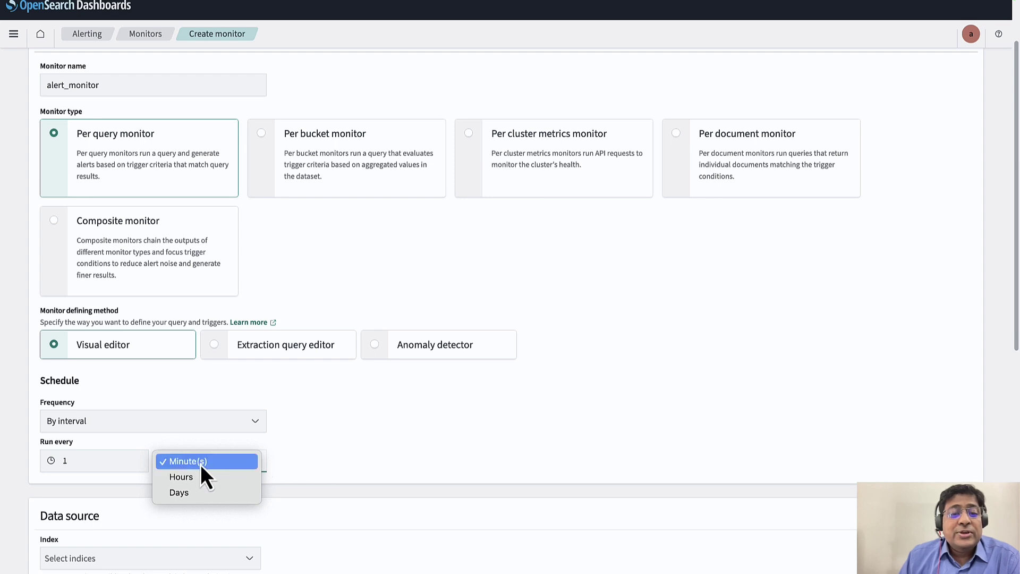
{"action": "left_click", "coordinate": [348, 454]}
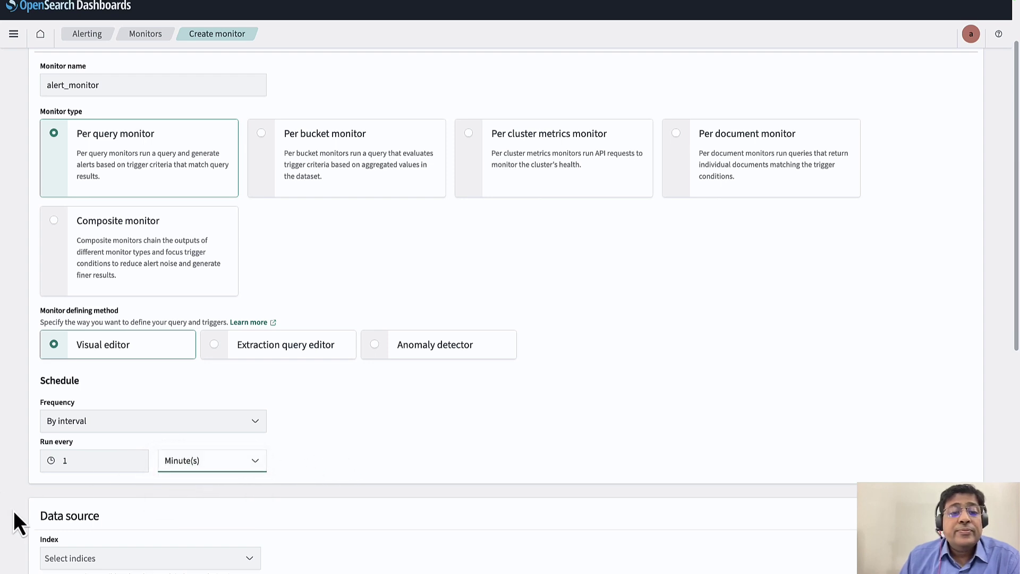
Select opensearch_dashboards_sample_data_ecommerce as the monitor's data source index
{"action": "scroll", "coordinate": [14, 513], "scroll_direction": "down", "scroll_amount": 3}
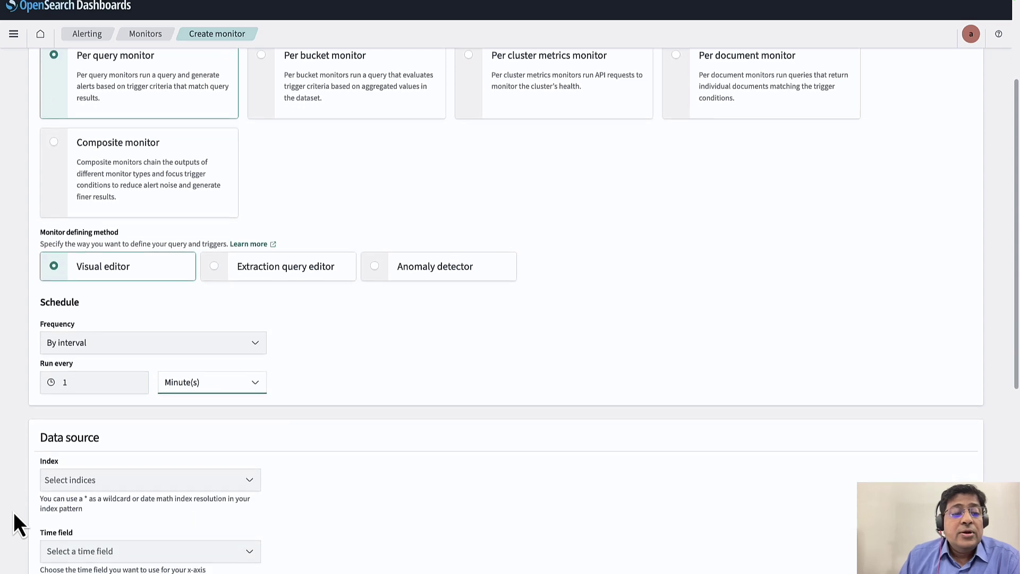
{"action": "scroll", "coordinate": [14, 512], "scroll_direction": "down", "scroll_amount": 5}
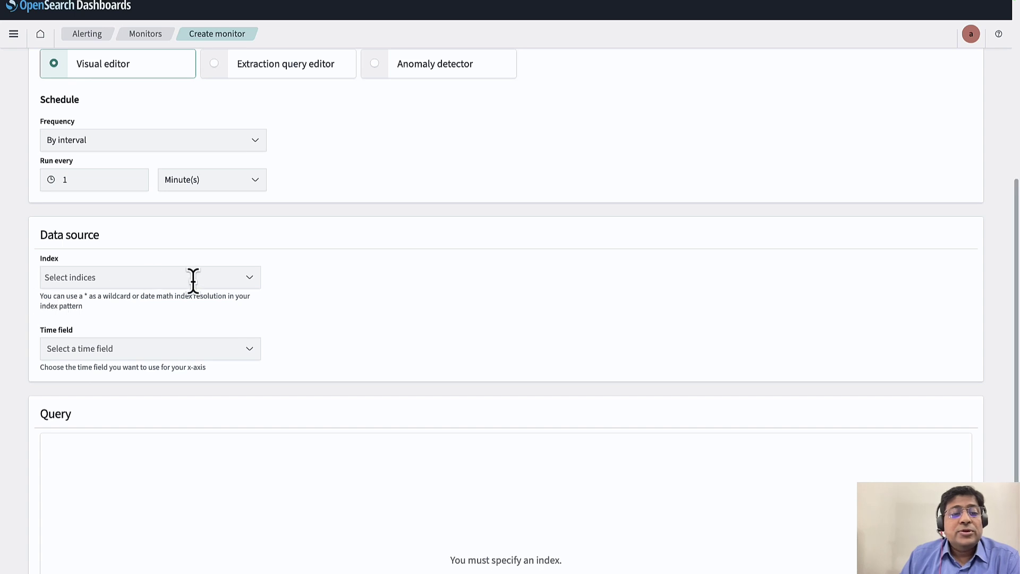
{"action": "left_click", "coordinate": [250, 279]}
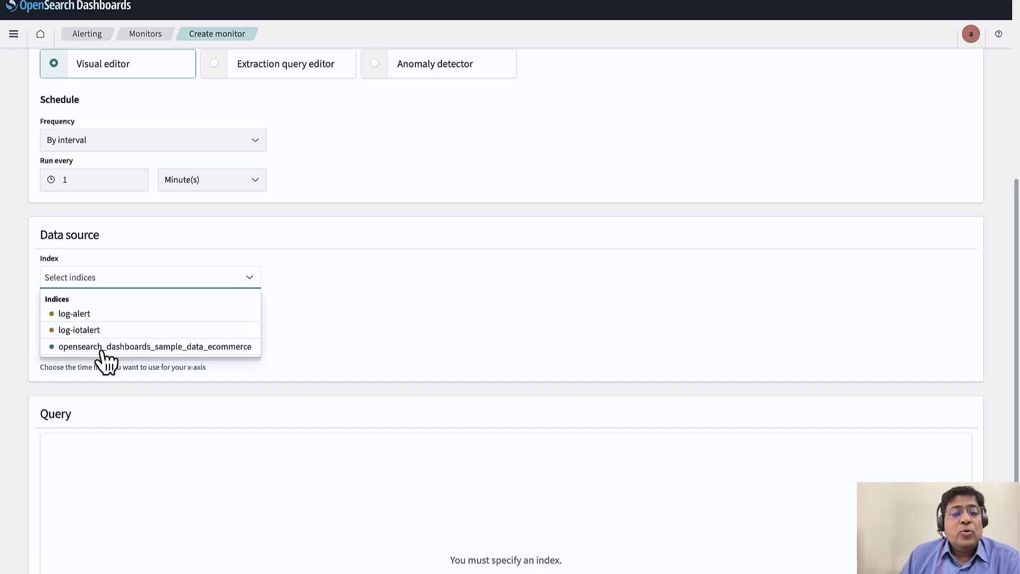
{"action": "left_click", "coordinate": [155, 348]}
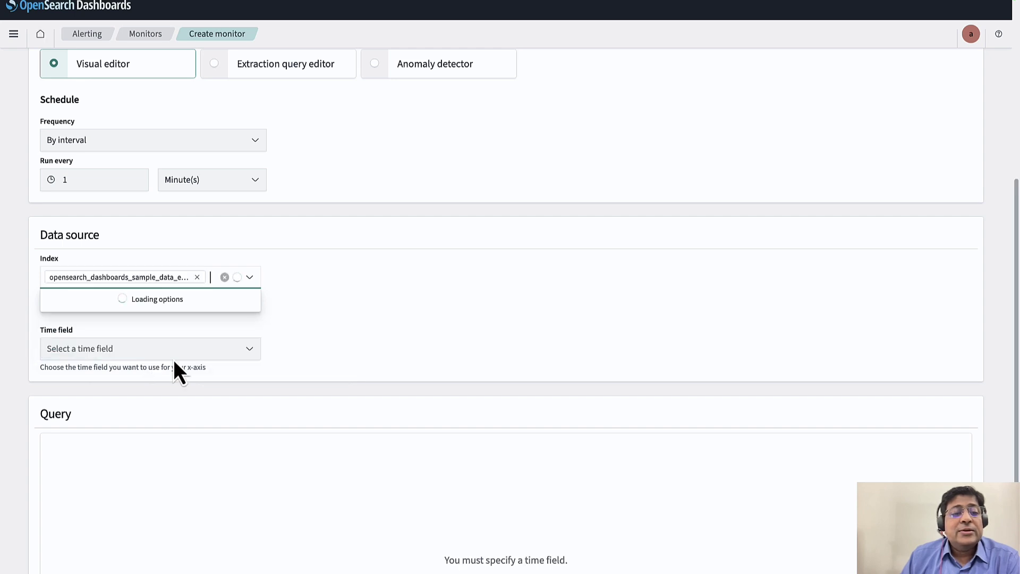
{"action": "left_click", "coordinate": [11, 365]}
{"action": "scroll", "coordinate": [13, 368], "scroll_direction": "down", "scroll_amount": 2}
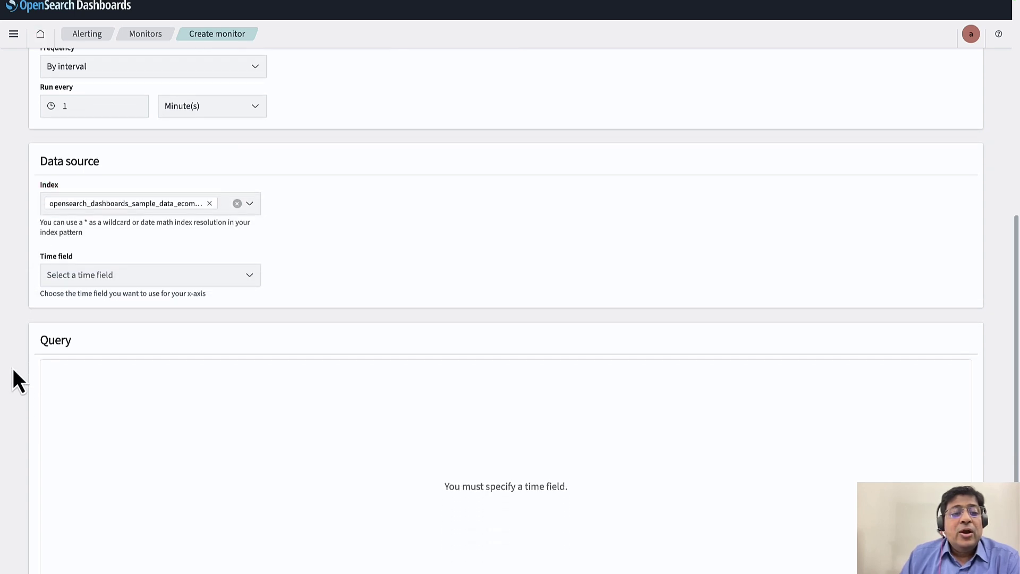
Use order_date as the monitor's time field
{"action": "left_click", "coordinate": [249, 272]}
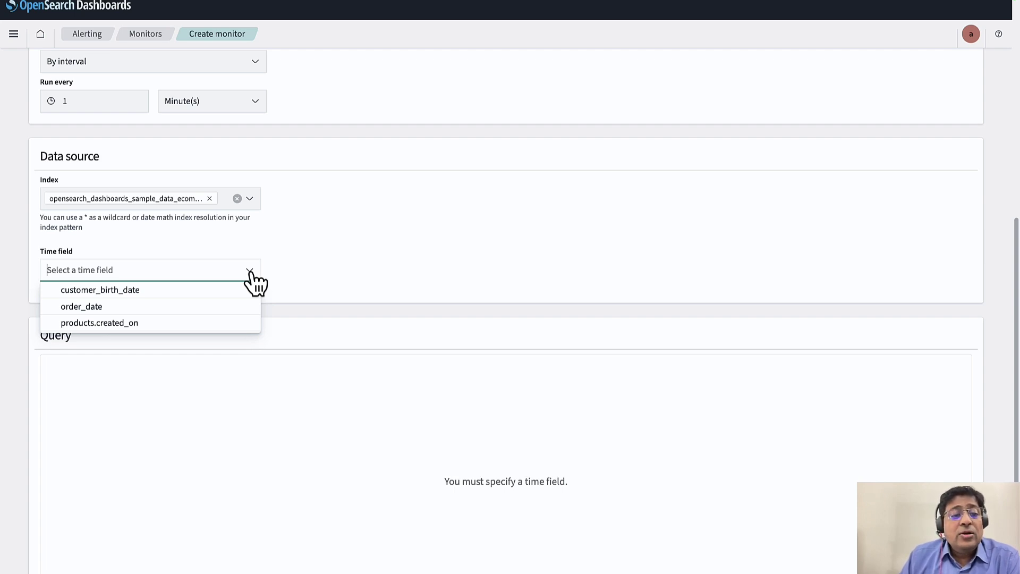
{"action": "left_click", "coordinate": [79, 308]}
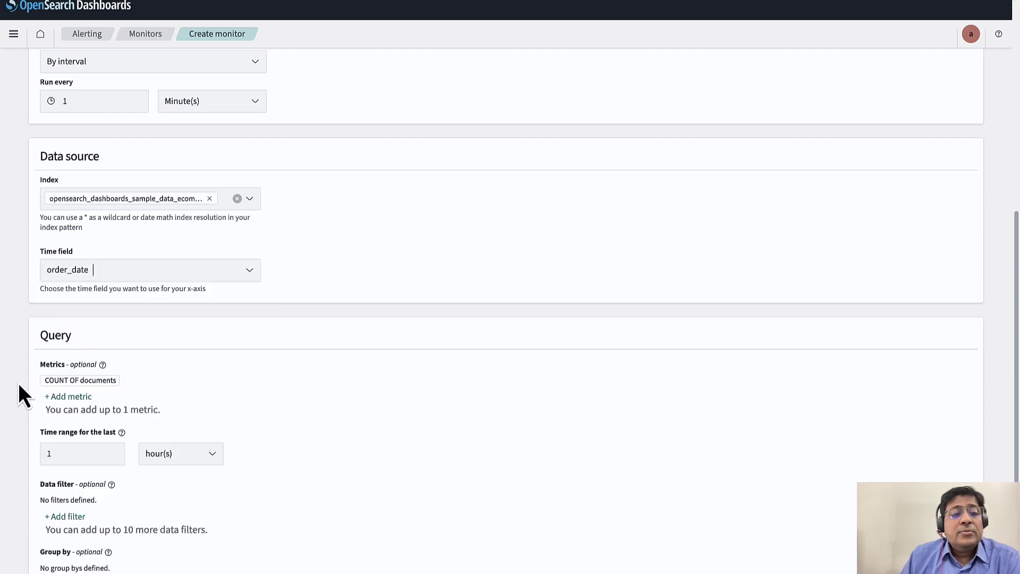
{"action": "scroll", "coordinate": [17, 393], "scroll_direction": "down", "scroll_amount": 1}
{"action": "scroll", "coordinate": [17, 395], "scroll_direction": "down", "scroll_amount": 5}
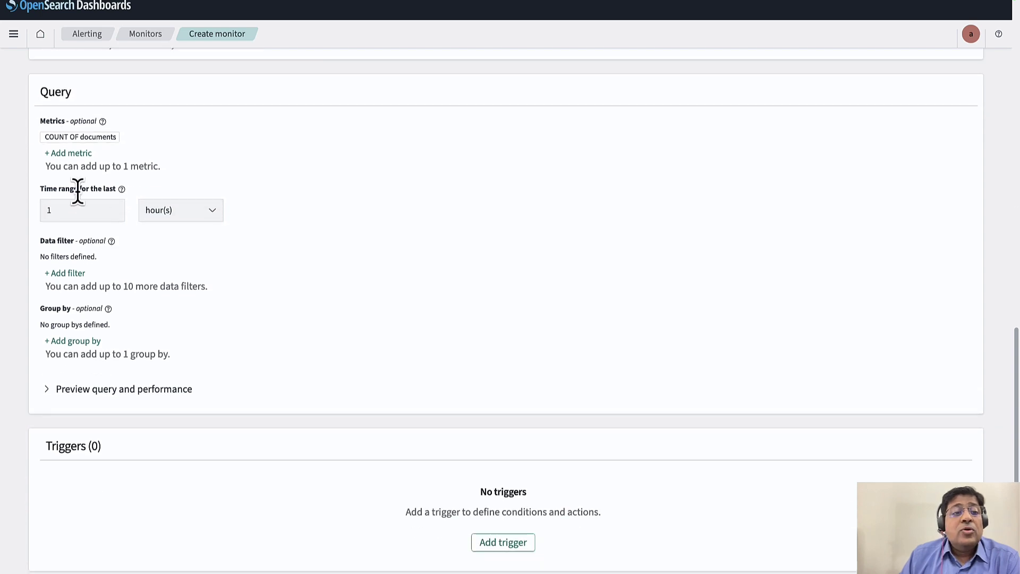
Keep the time range at the last 1 hour(s) and expand the query preview chart
{"action": "left_click", "coordinate": [212, 213]}
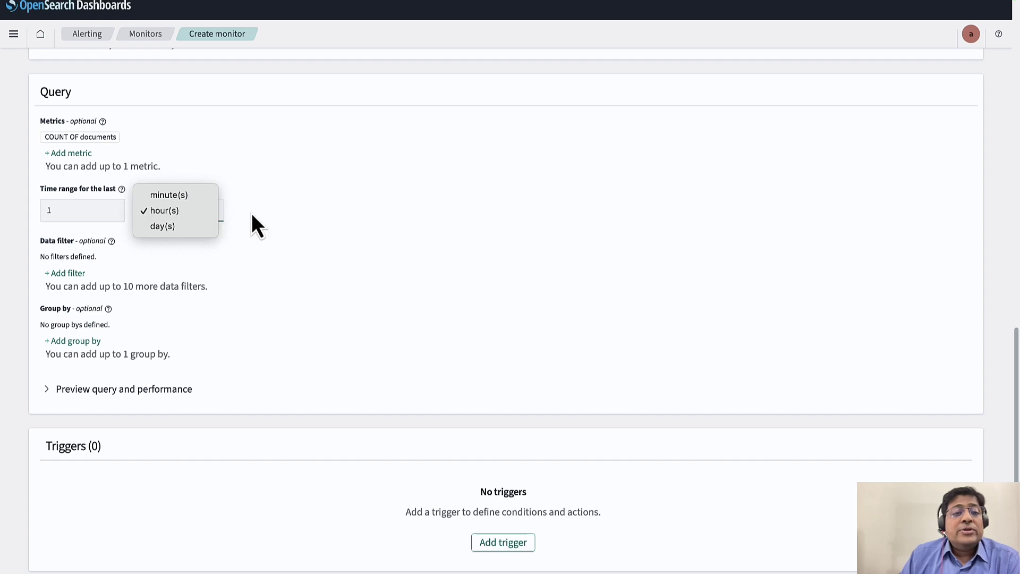
{"action": "left_click", "coordinate": [297, 259]}
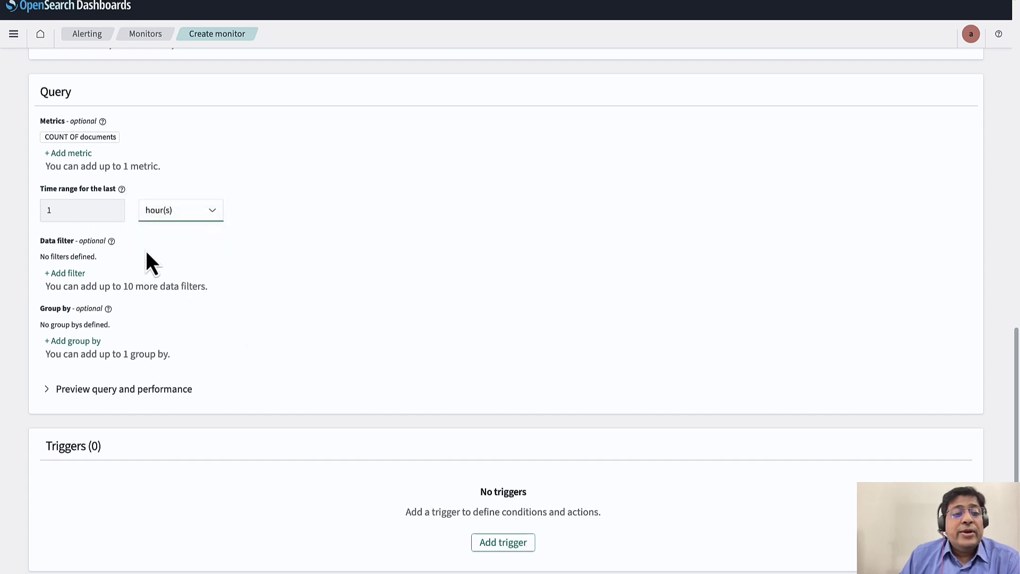
{"action": "left_click", "coordinate": [48, 392]}
{"action": "scroll", "coordinate": [46, 399], "scroll_direction": "down", "scroll_amount": 1}
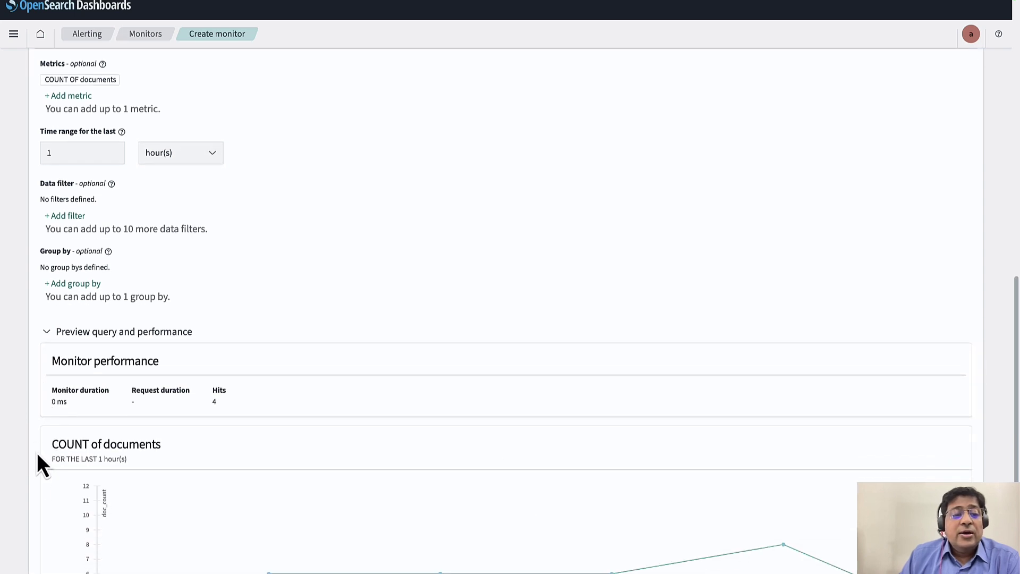
{"action": "scroll", "coordinate": [36, 455], "scroll_direction": "down", "scroll_amount": 3}
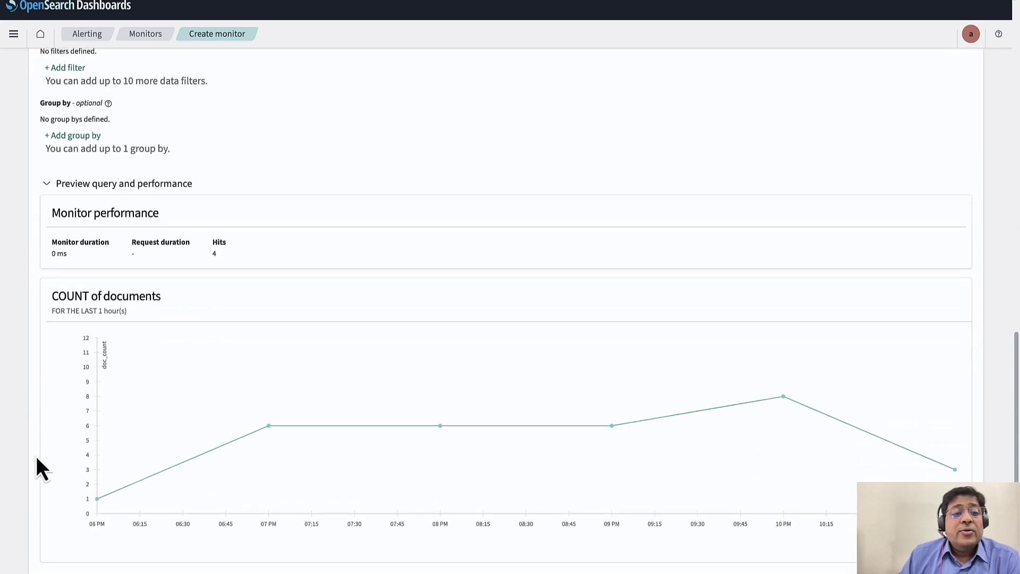
{"action": "scroll", "coordinate": [36, 456], "scroll_direction": "down", "scroll_amount": 1}
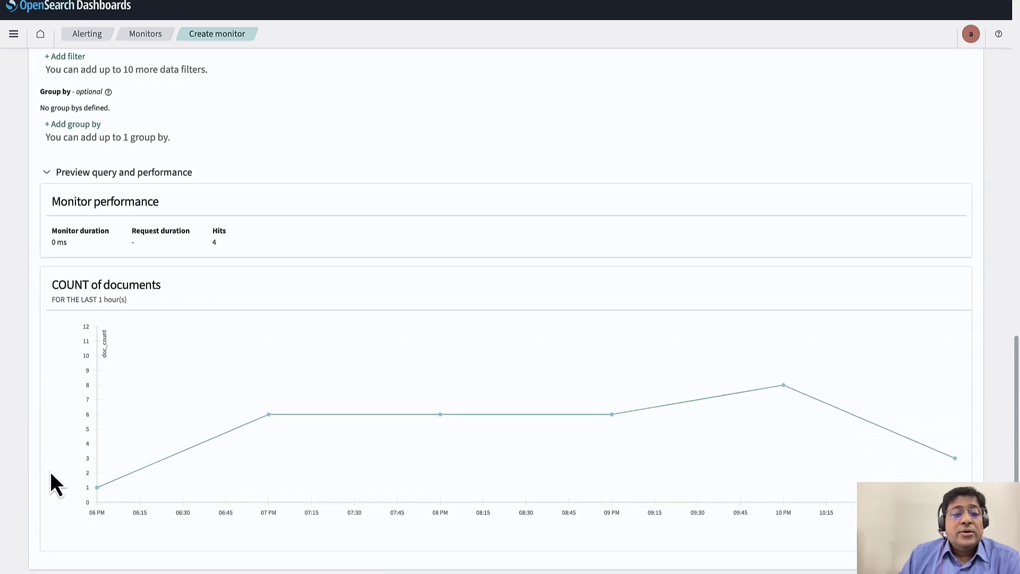
{"action": "scroll", "coordinate": [53, 480], "scroll_direction": "down", "scroll_amount": 1}
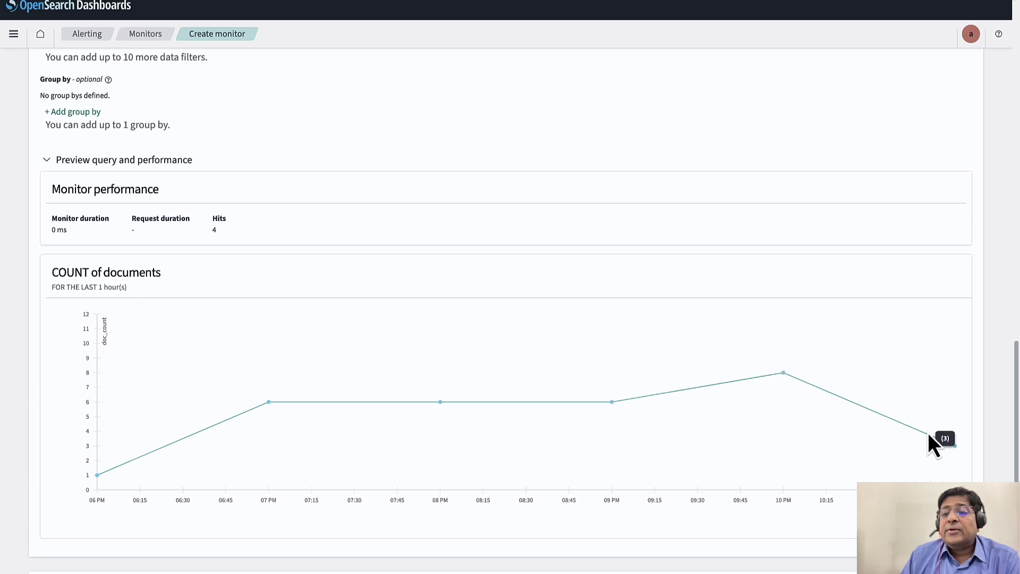
{"action": "scroll", "coordinate": [34, 450], "scroll_direction": "down", "scroll_amount": 3}
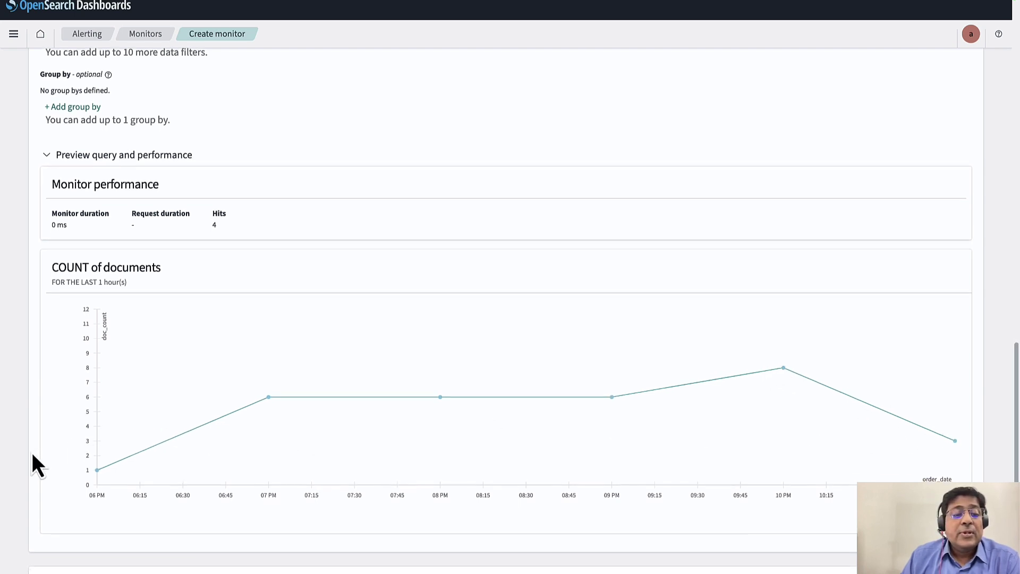
{"action": "scroll", "coordinate": [33, 455], "scroll_direction": "down", "scroll_amount": 2}
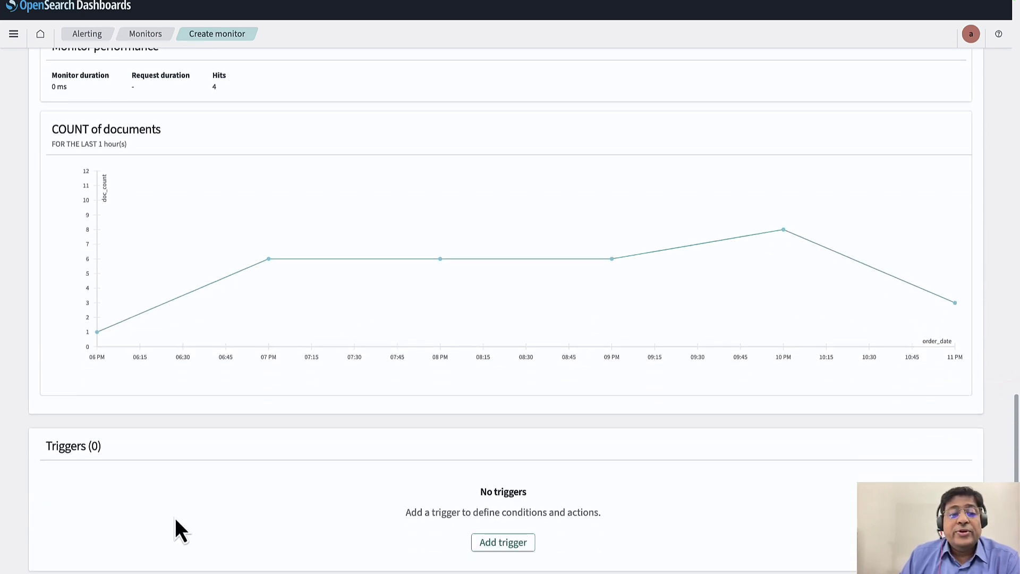
Add a trigger named Alert_trigger with severity 1 (Highest)
{"action": "left_click", "coordinate": [512, 543]}
{"action": "scroll", "coordinate": [530, 504], "scroll_direction": "down", "scroll_amount": 6}
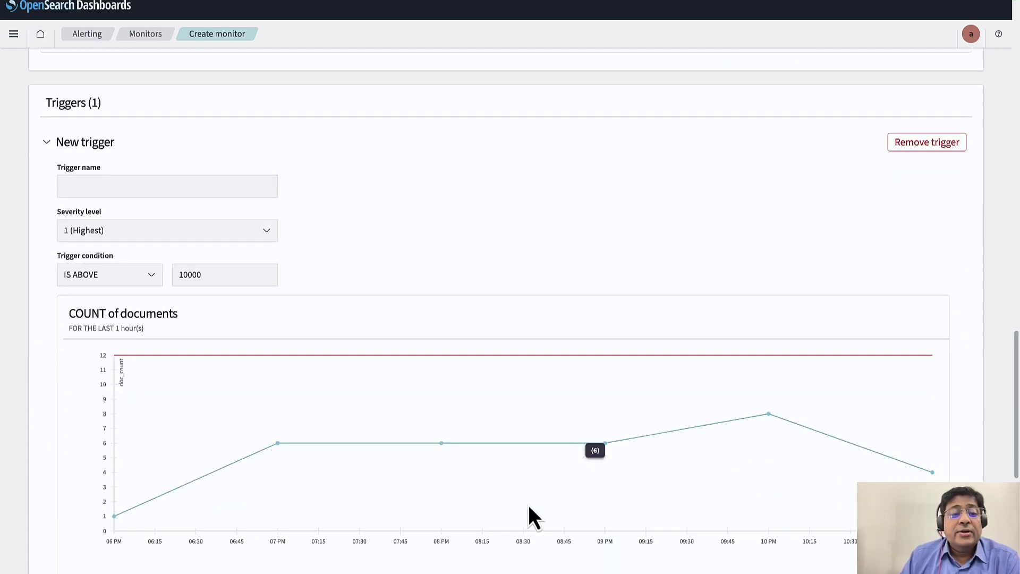
{"action": "left_click", "coordinate": [117, 185]}
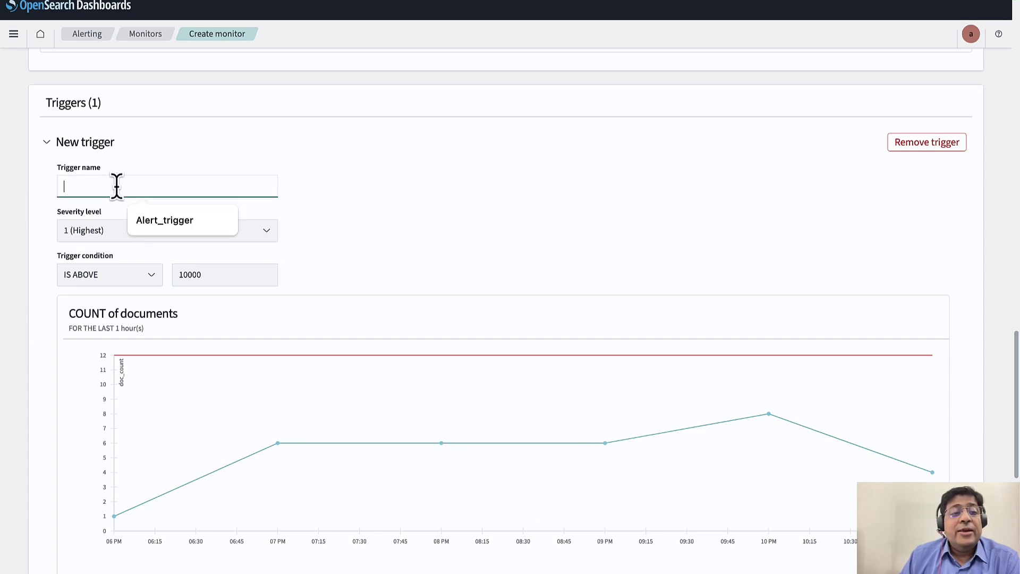
{"action": "left_click", "coordinate": [152, 222]}
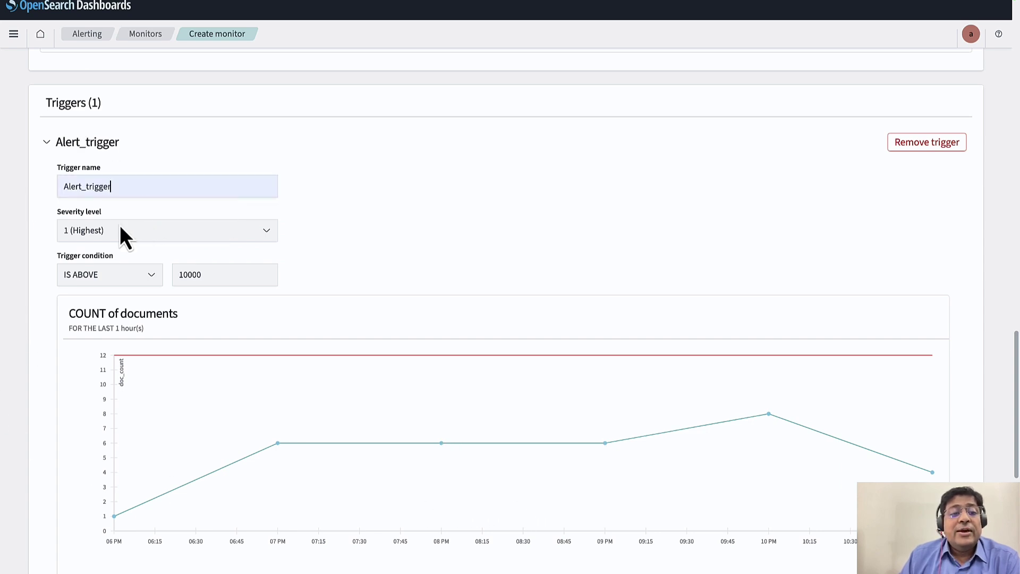
{"action": "left_click", "coordinate": [266, 232]}
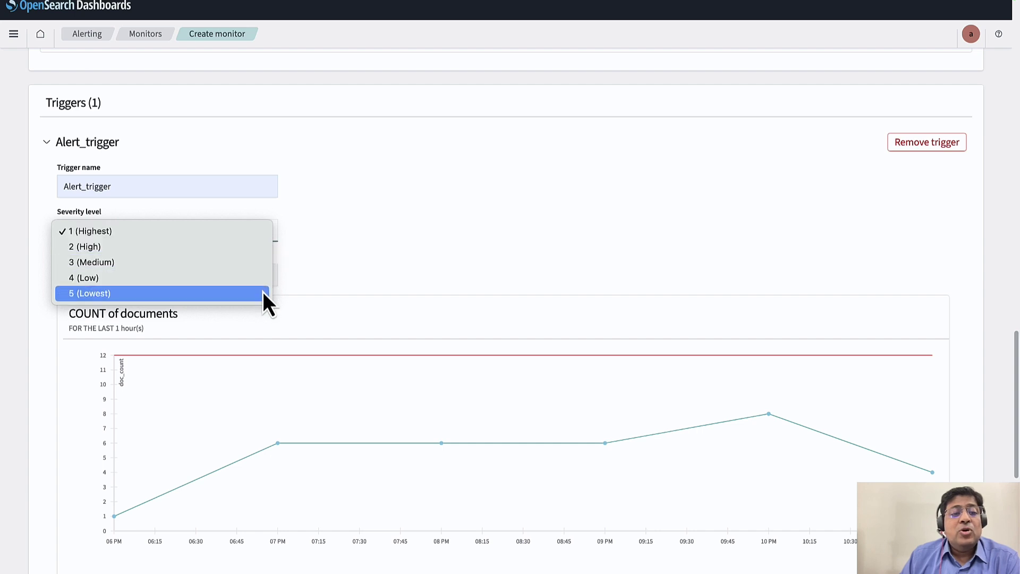
{"action": "left_click", "coordinate": [250, 230]}
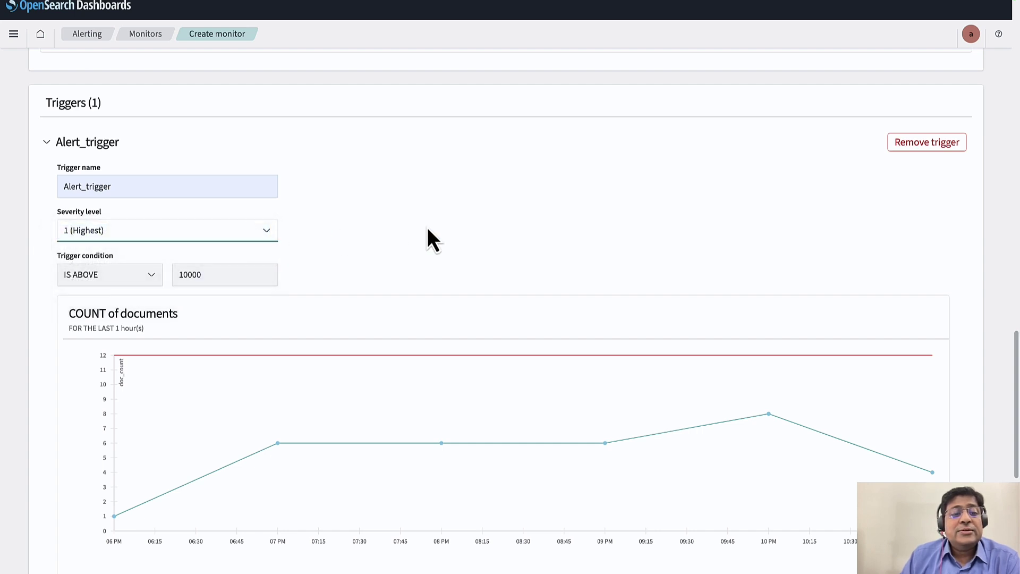
Set the trigger condition to IS ABOVE with a threshold of 4
{"action": "scroll", "coordinate": [42, 345], "scroll_direction": "down", "scroll_amount": 1}
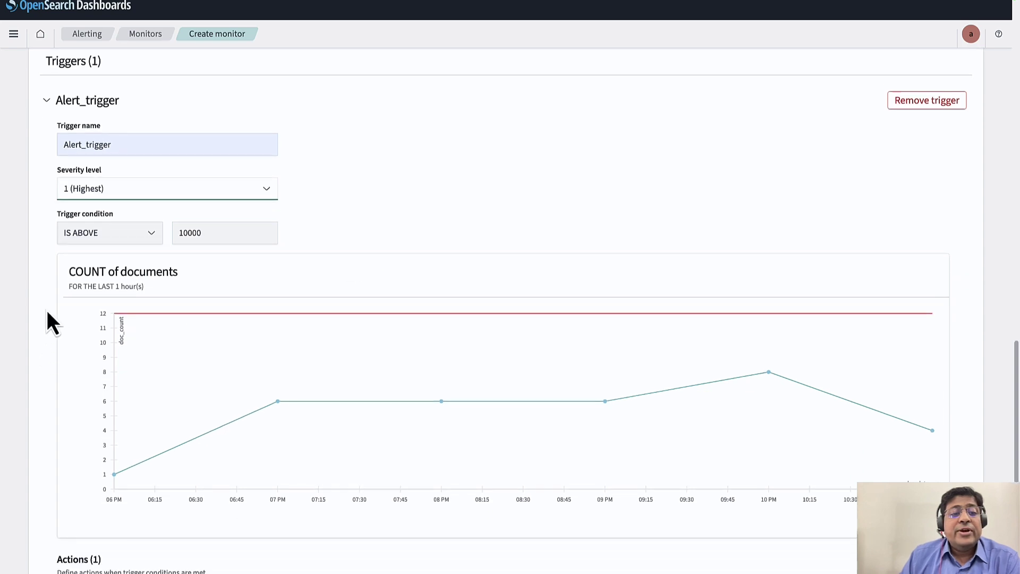
{"action": "left_click", "coordinate": [151, 233]}
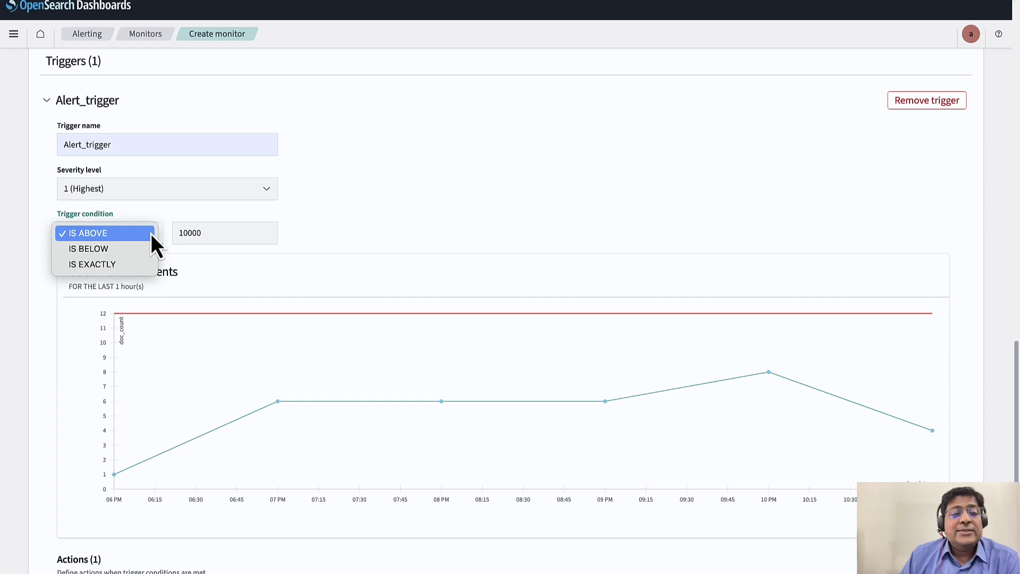
{"action": "left_click", "coordinate": [151, 234]}
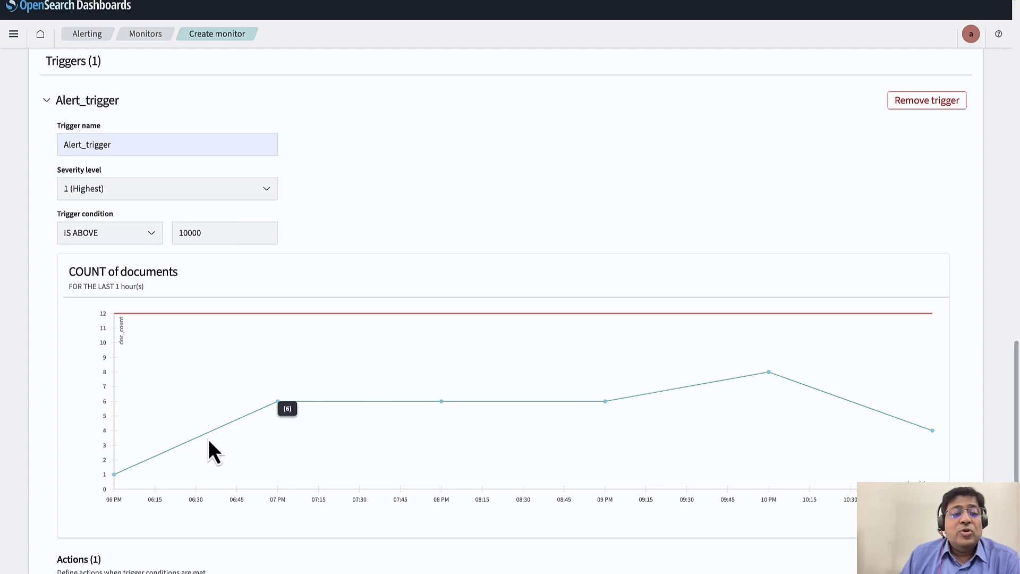
{"action": "left_click_drag", "start_coordinate": [216, 234], "coordinate": [171, 233]}
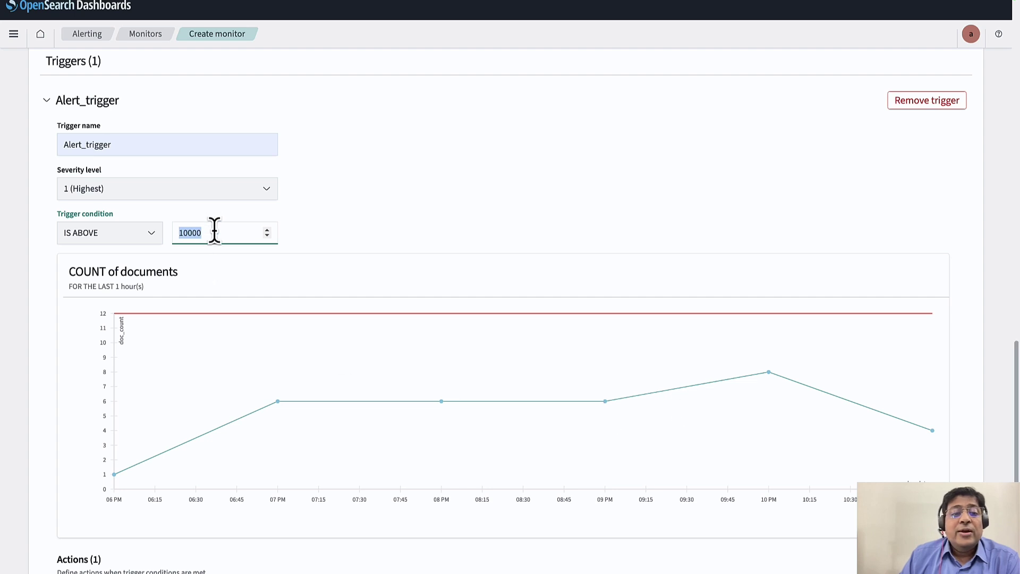
{"action": "type", "text": "4"}
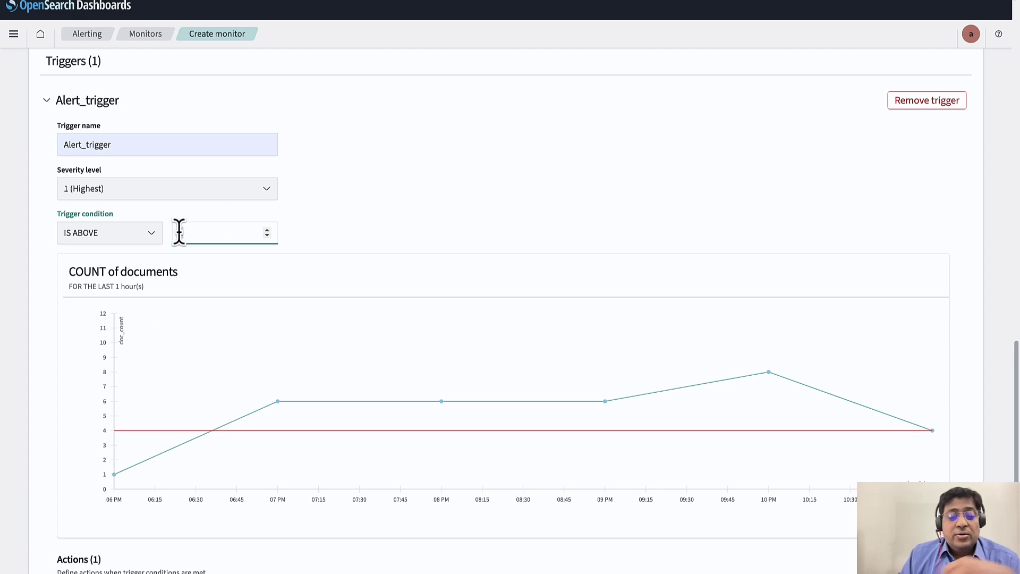
{"action": "key", "text": "BackSpace"}
{"action": "type", "text": "5"}
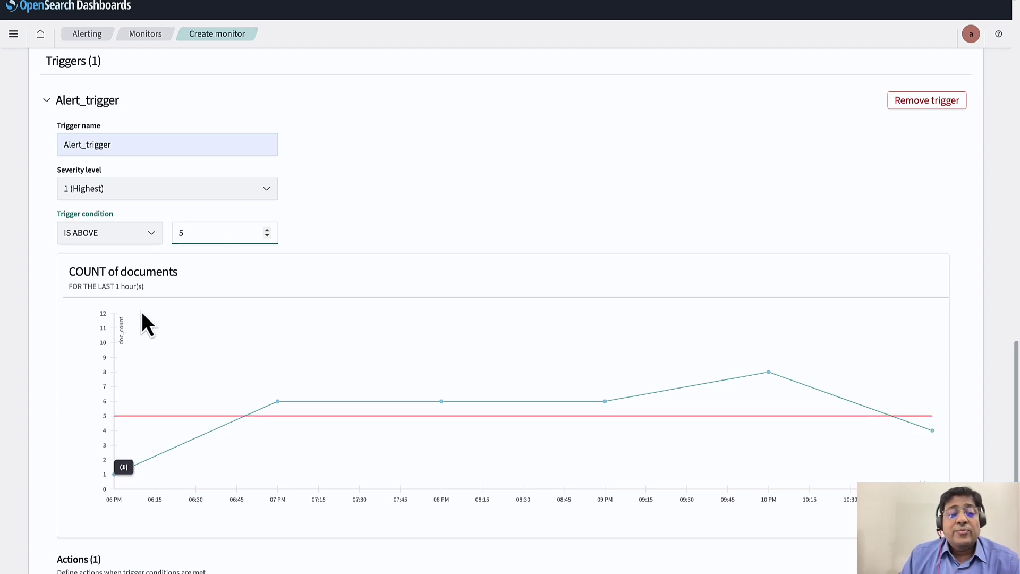
{"action": "left_click_drag", "start_coordinate": [229, 236], "coordinate": [174, 233]}
{"action": "type", "text": "6"}
{"action": "left_click_drag", "start_coordinate": [214, 237], "coordinate": [175, 233]}
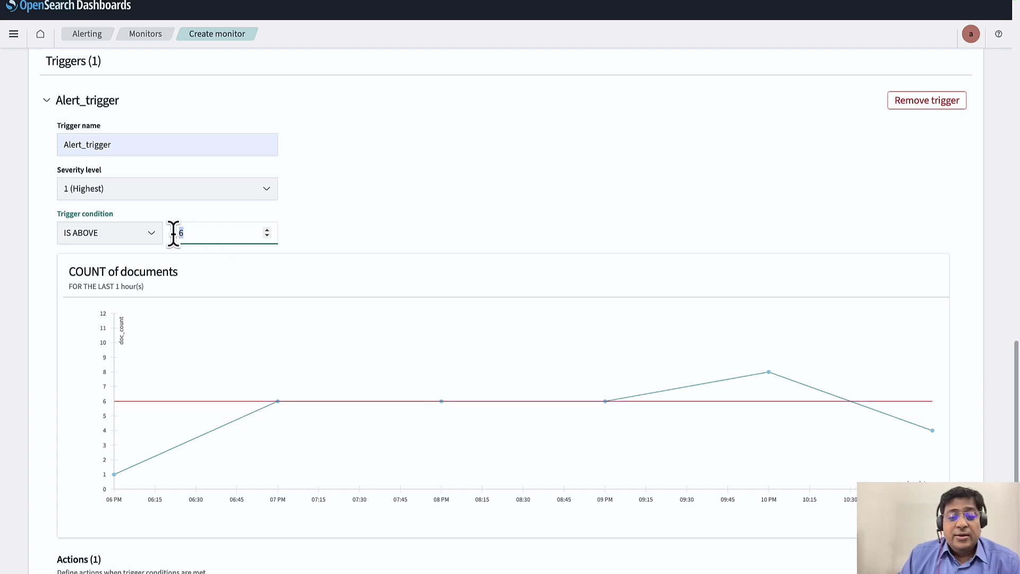
{"action": "type", "text": "4"}
{"action": "left_click", "coordinate": [59, 332]}
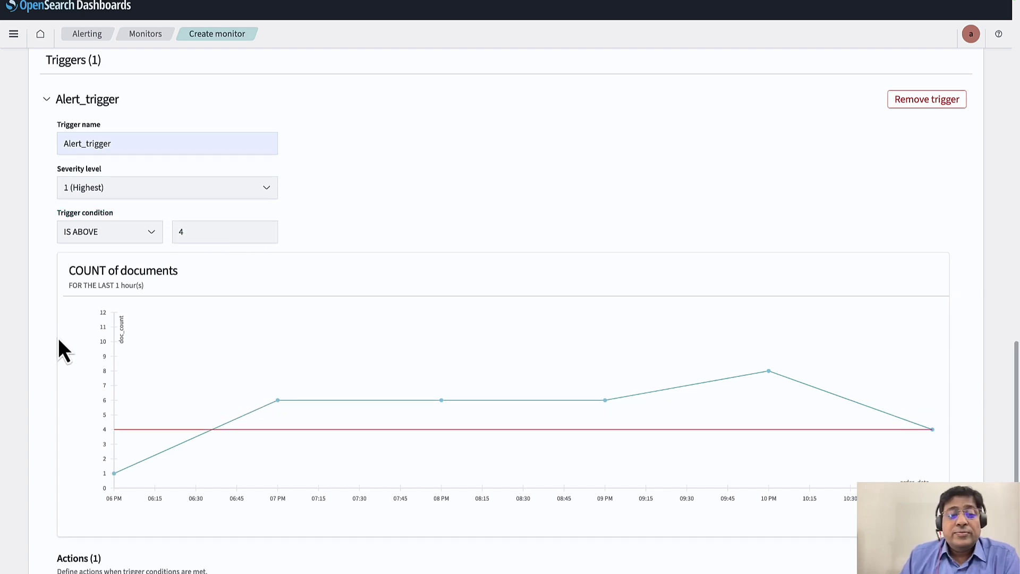
Name the trigger's notification action Alert_Action
{"action": "scroll", "coordinate": [58, 340], "scroll_direction": "down", "scroll_amount": 3}
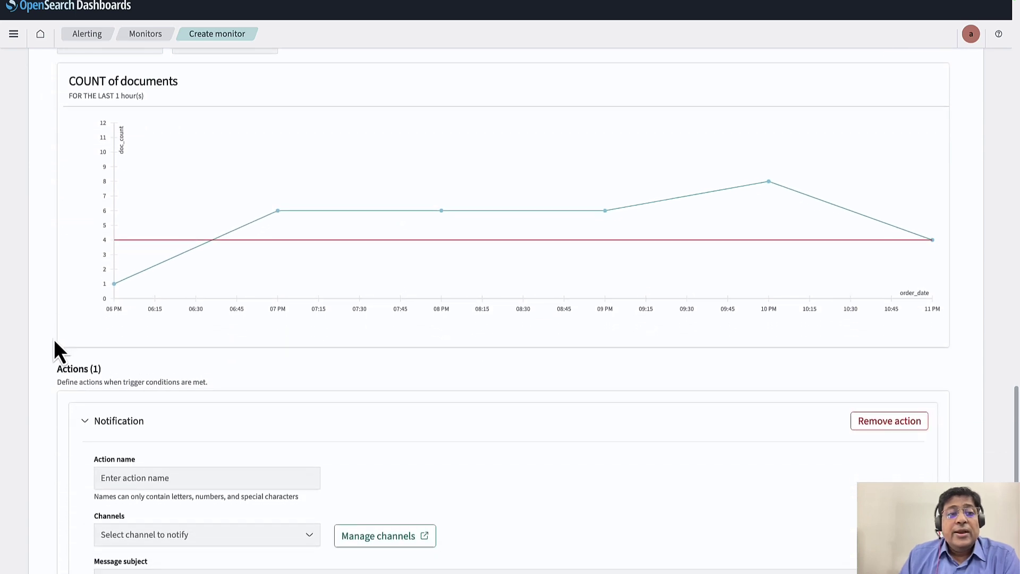
{"action": "scroll", "coordinate": [53, 340], "scroll_direction": "down", "scroll_amount": 1}
{"action": "scroll", "coordinate": [46, 355], "scroll_direction": "down", "scroll_amount": 3}
{"action": "scroll", "coordinate": [54, 360], "scroll_direction": "down", "scroll_amount": 1}
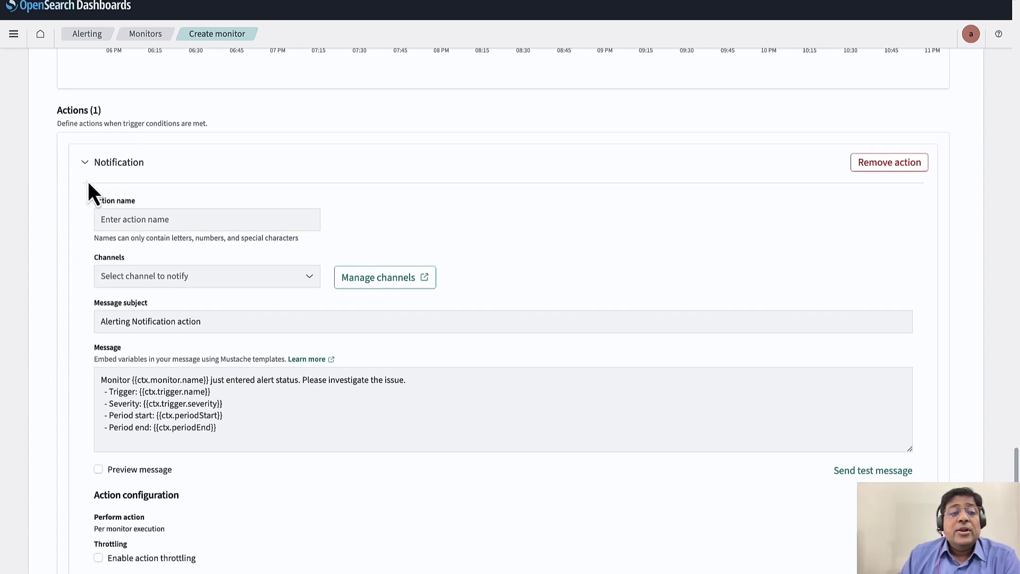
{"action": "left_click", "coordinate": [153, 218]}
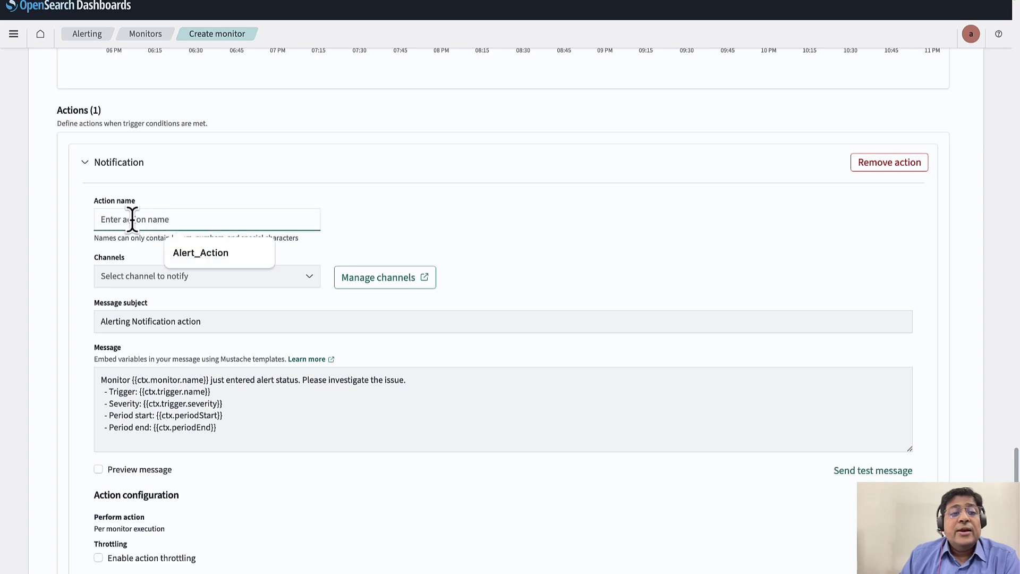
{"action": "left_click", "coordinate": [190, 254]}
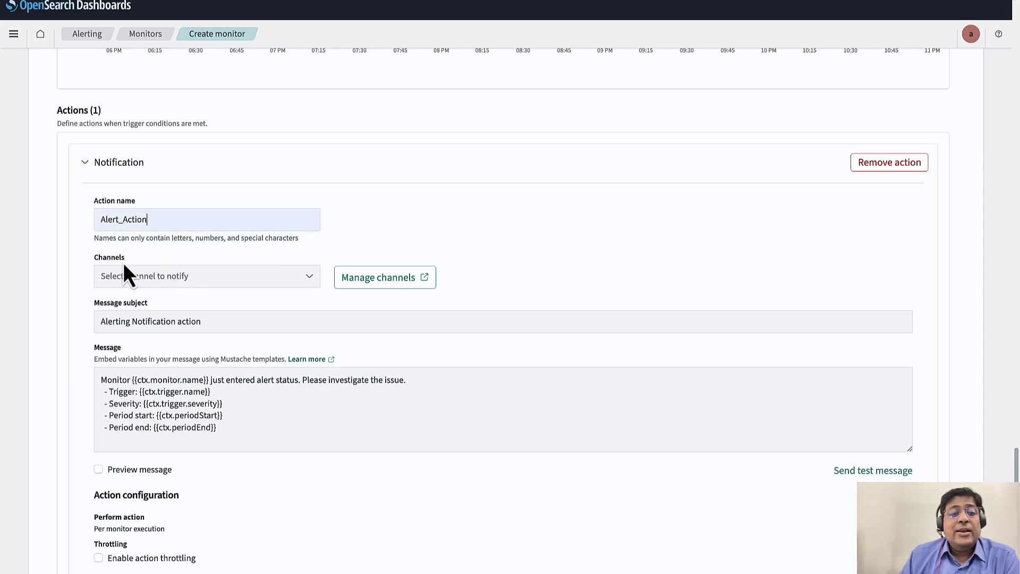
Send the action through the AlertingChannelSNS channel, keeping the default subject and templated message
{"action": "left_click", "coordinate": [314, 284]}
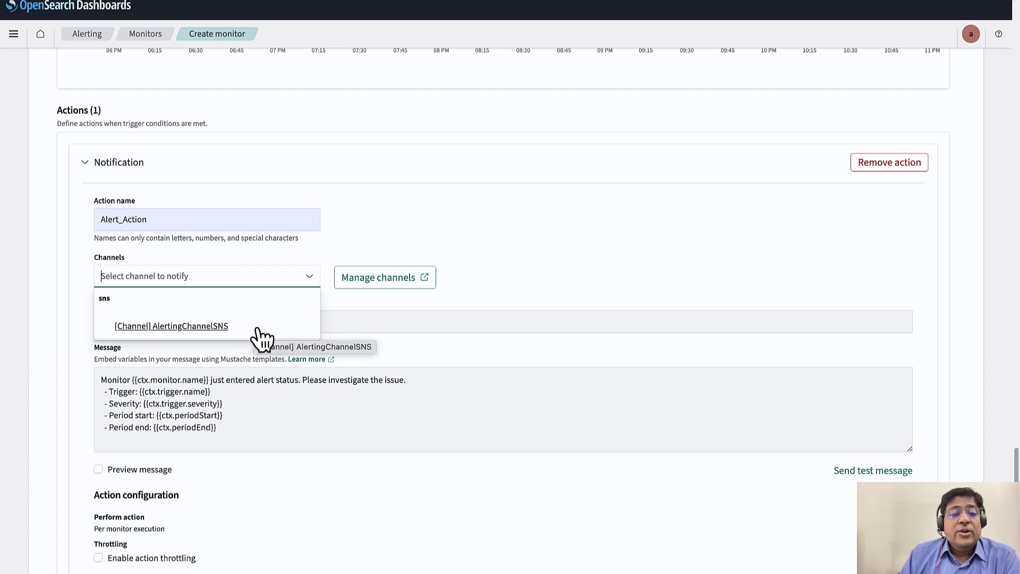
{"action": "left_click", "coordinate": [211, 326]}
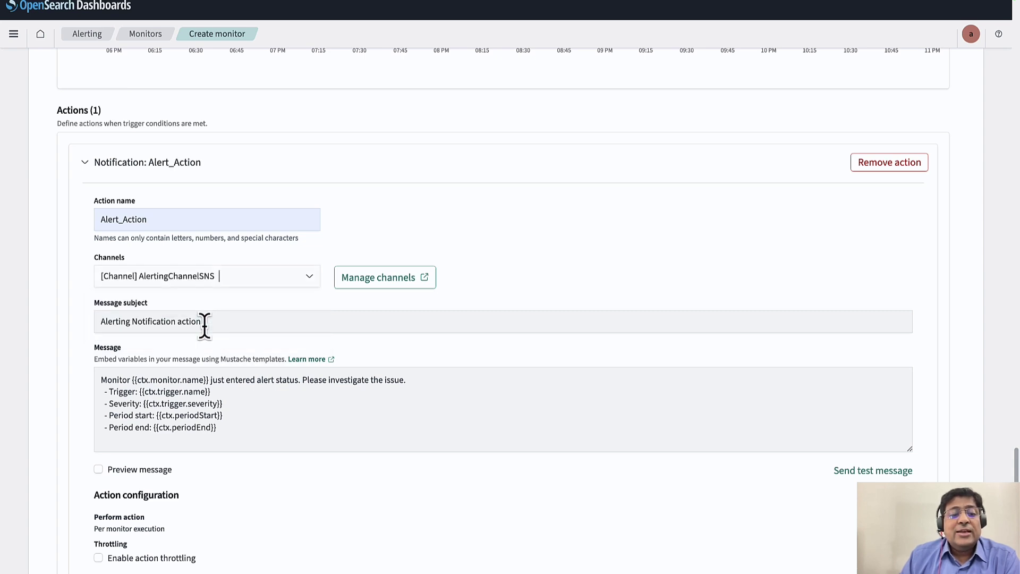
{"action": "scroll", "coordinate": [280, 419], "scroll_direction": "down", "scroll_amount": 1}
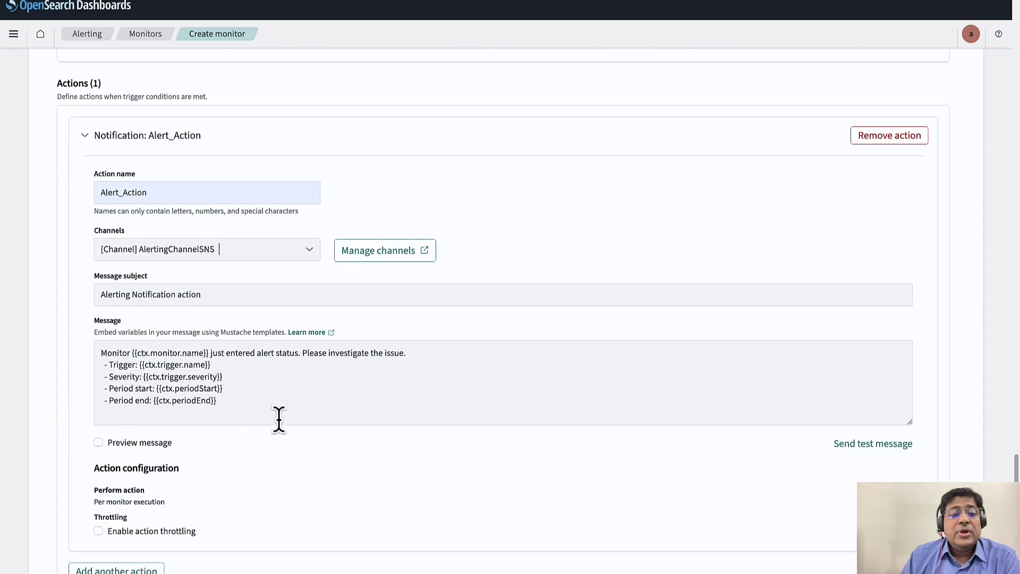
{"action": "left_click", "coordinate": [276, 406]}
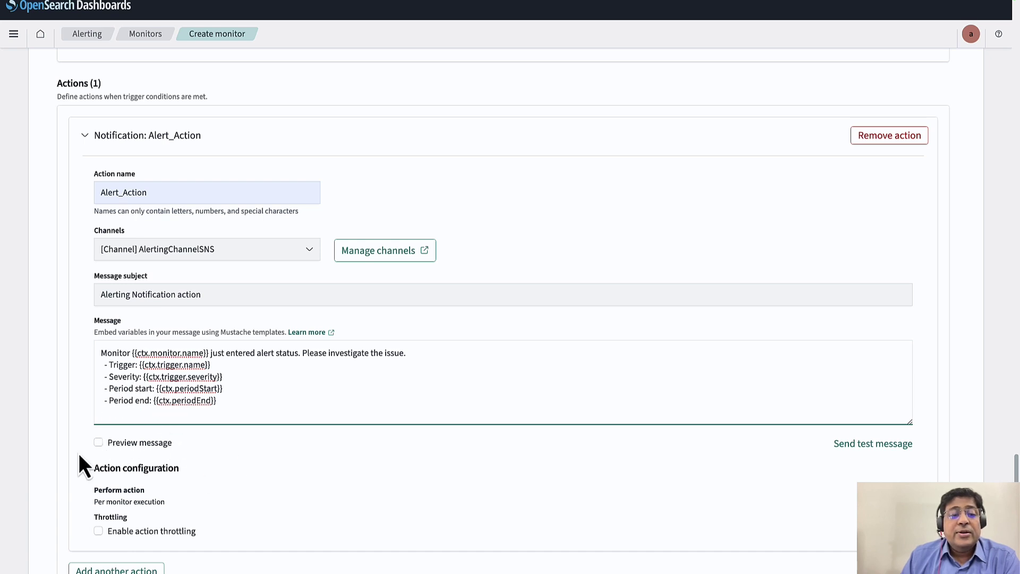
Turn on the message preview and enable action throttling at 10 minutes
{"action": "scroll", "coordinate": [75, 462], "scroll_direction": "down", "scroll_amount": 1}
{"action": "left_click", "coordinate": [108, 405]}
{"action": "scroll", "coordinate": [61, 451], "scroll_direction": "down", "scroll_amount": 1}
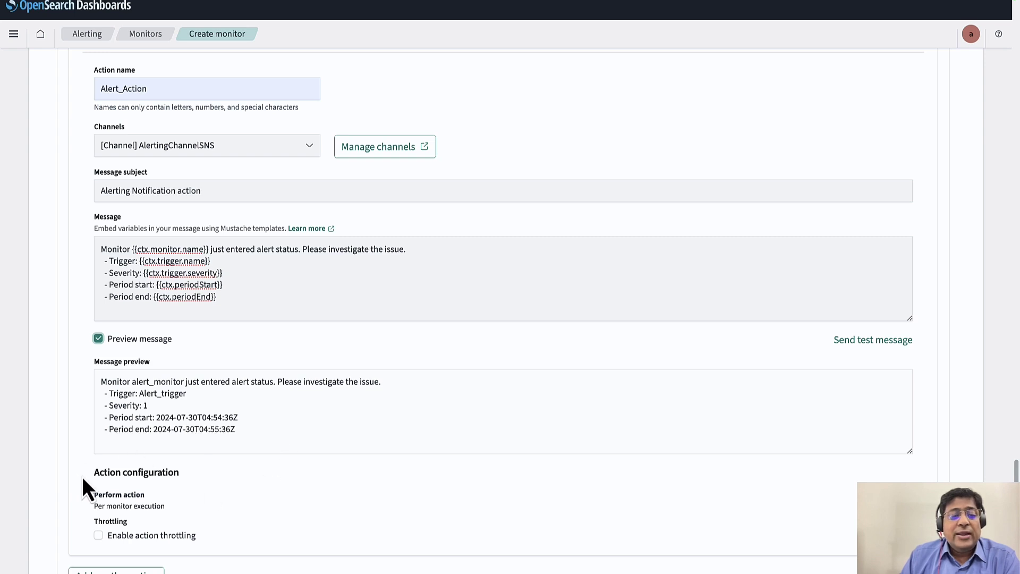
{"action": "scroll", "coordinate": [82, 476], "scroll_direction": "down", "scroll_amount": 2}
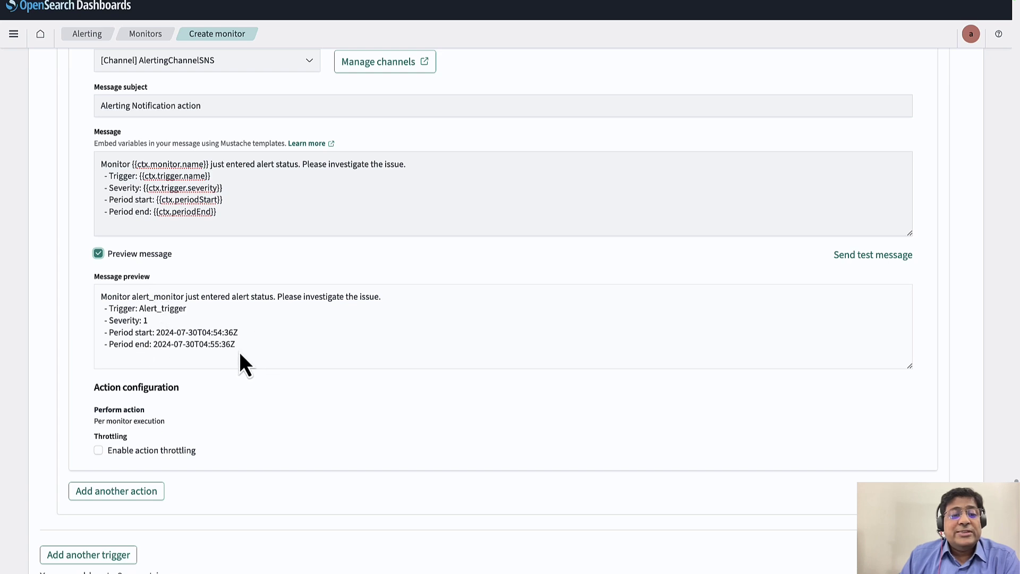
{"action": "scroll", "coordinate": [255, 440], "scroll_direction": "down", "scroll_amount": 1}
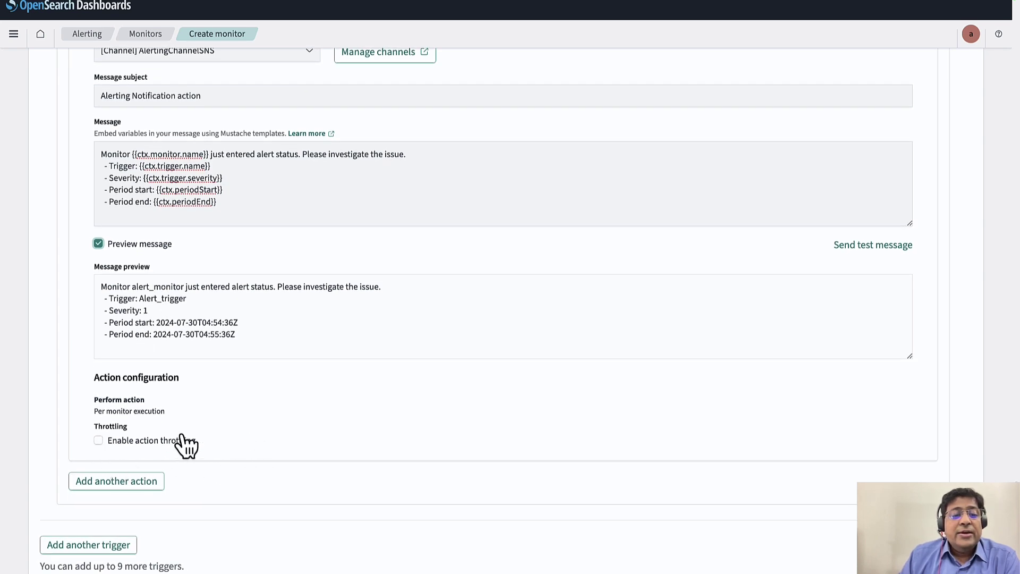
{"action": "left_click", "coordinate": [98, 441]}
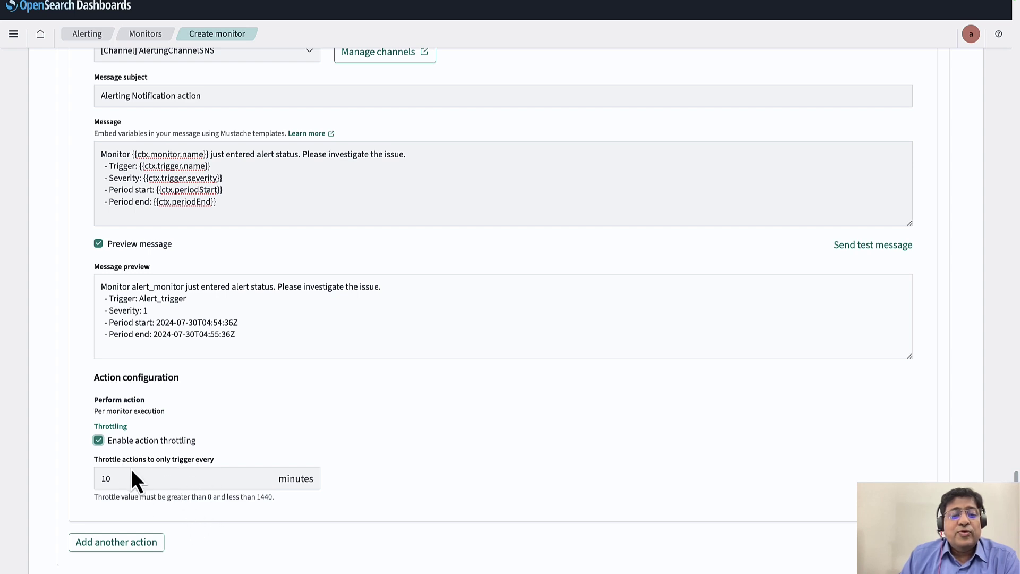
{"action": "scroll", "coordinate": [246, 536], "scroll_direction": "down", "scroll_amount": 2}
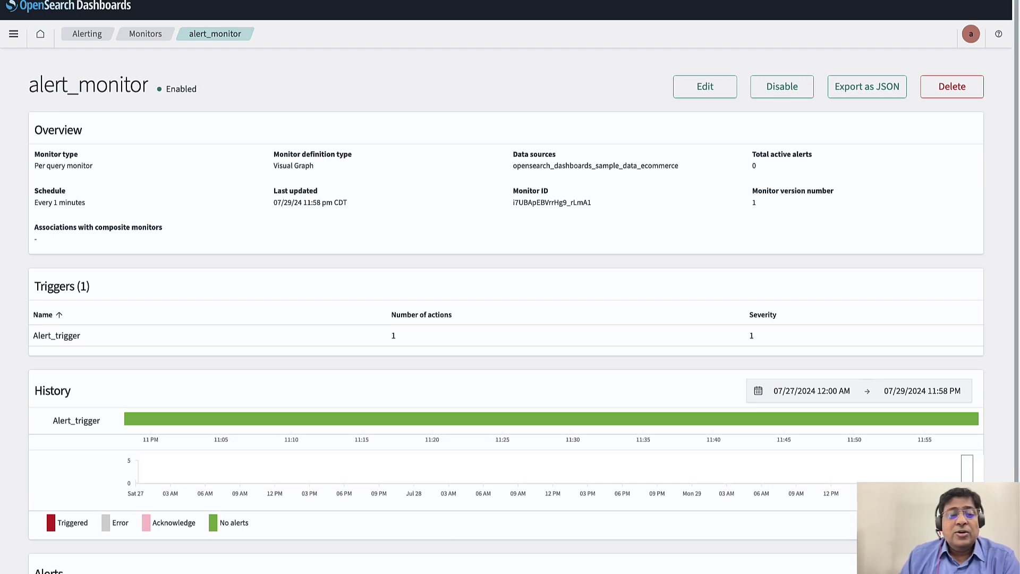
Look over alert_monitor's details and trigger history, then go back to the Monitors list
{"action": "scroll", "coordinate": [346, 528], "scroll_direction": "down", "scroll_amount": 1}
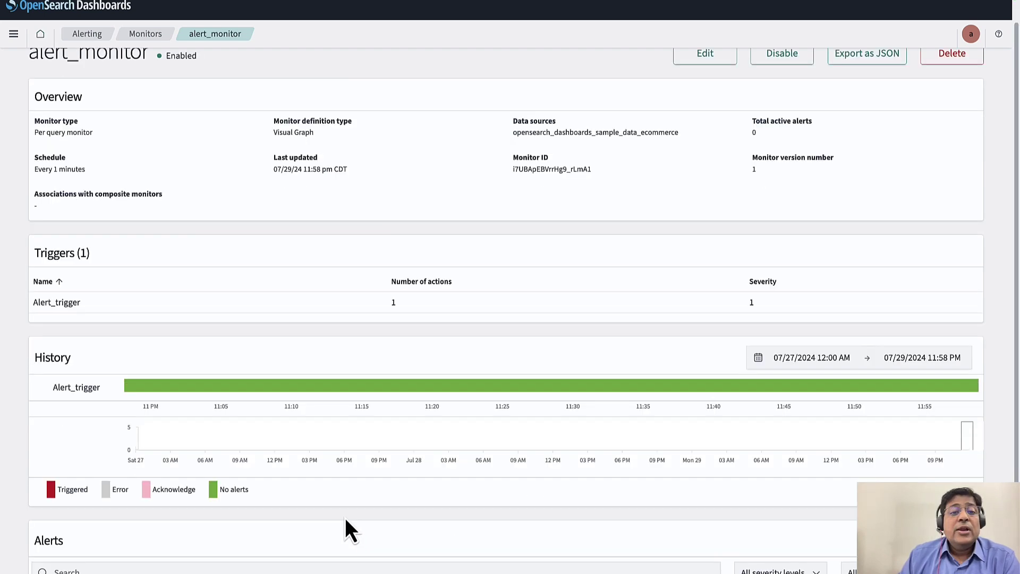
{"action": "scroll", "coordinate": [352, 523], "scroll_direction": "up", "scroll_amount": 1}
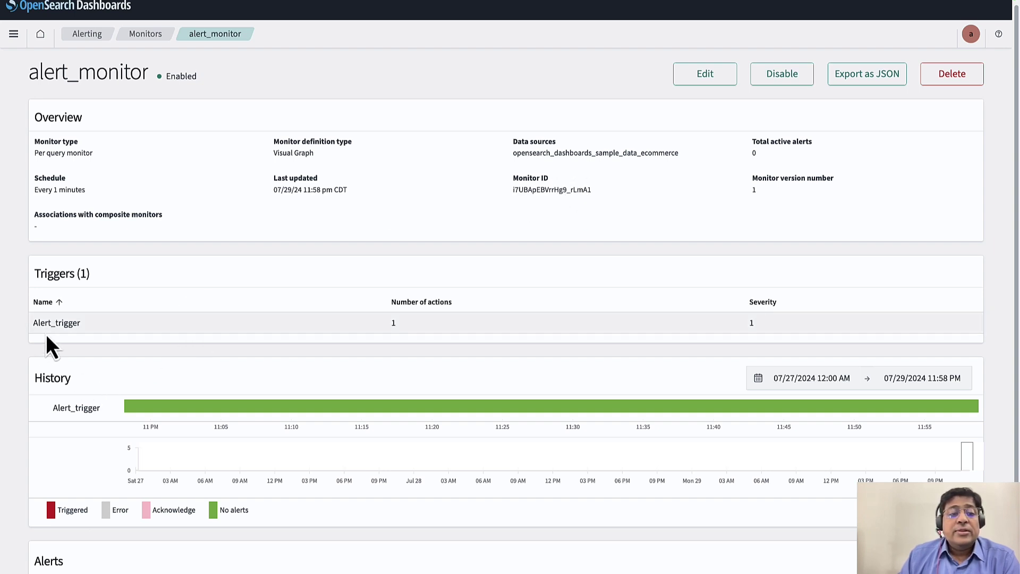
{"action": "scroll", "coordinate": [24, 484], "scroll_direction": "down", "scroll_amount": 2}
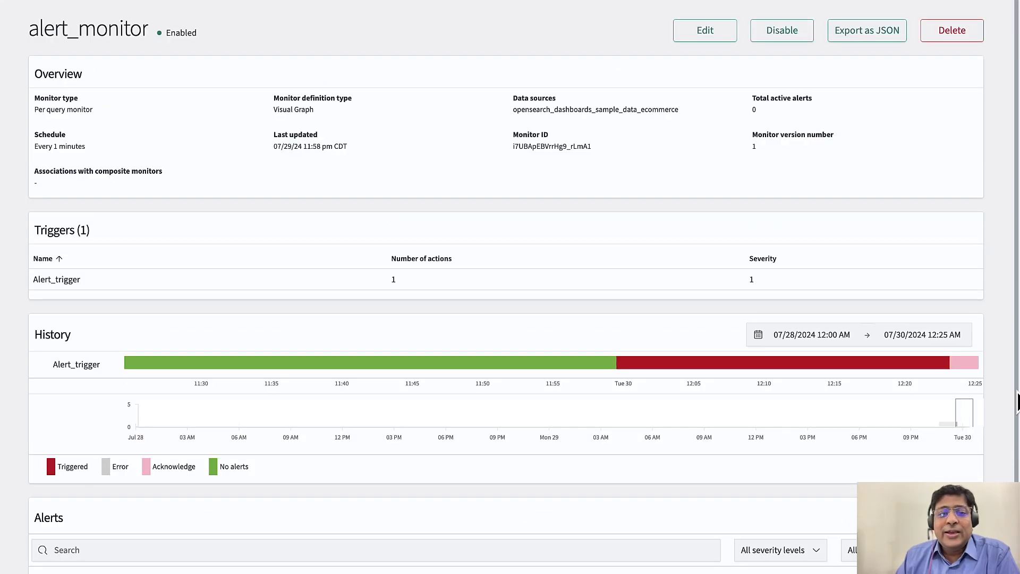
{"action": "scroll", "coordinate": [1017, 403], "scroll_direction": "down", "scroll_amount": 2}
{"action": "scroll", "coordinate": [1017, 404], "scroll_direction": "up", "scroll_amount": 2}
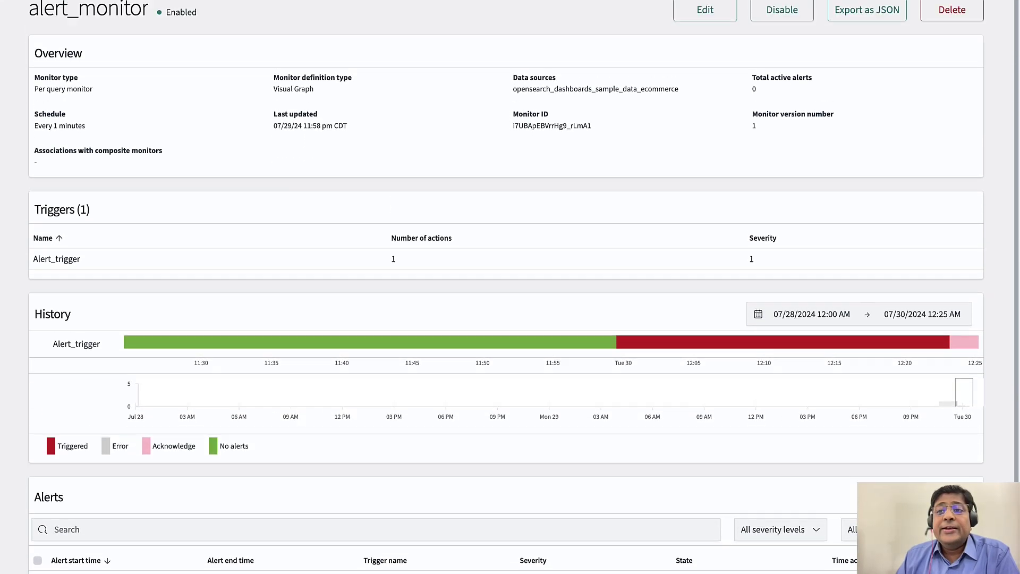
{"action": "scroll", "coordinate": [921, 329], "scroll_direction": "up", "scroll_amount": 1}
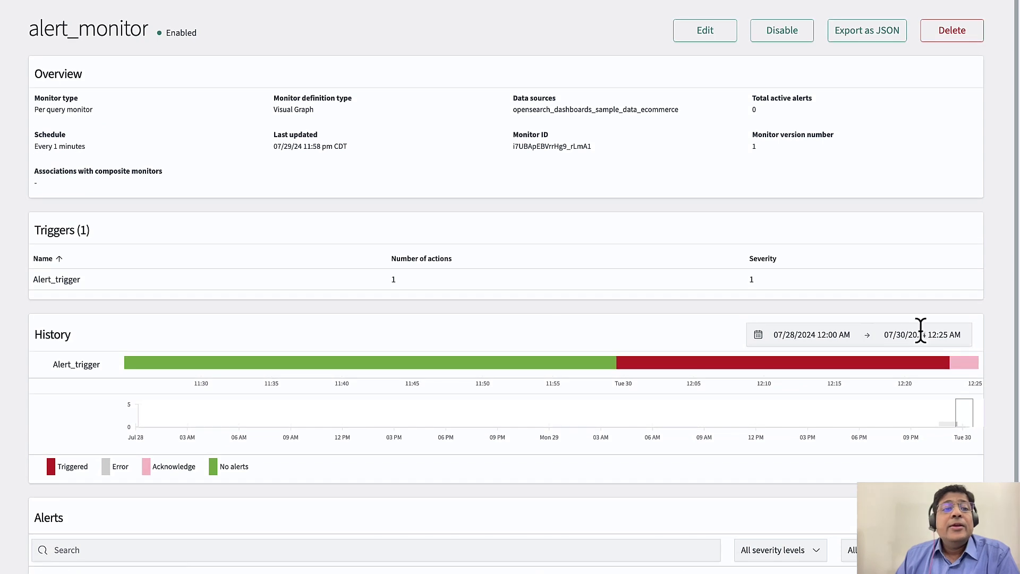
{"action": "left_click", "coordinate": [151, 2]}
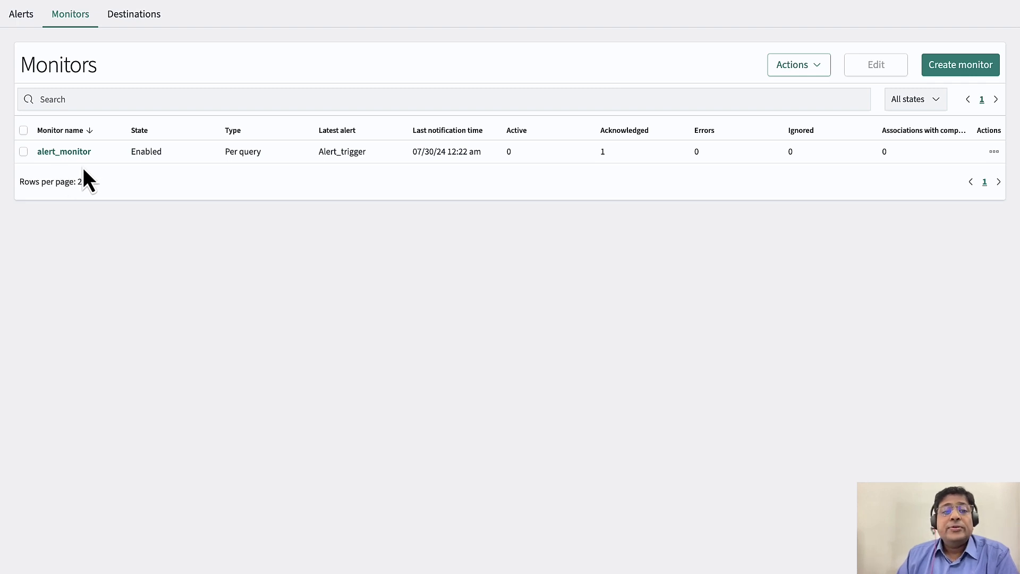
Go to Management > Notifications to reach the Channels page
{"action": "left_click", "coordinate": [22, 2]}
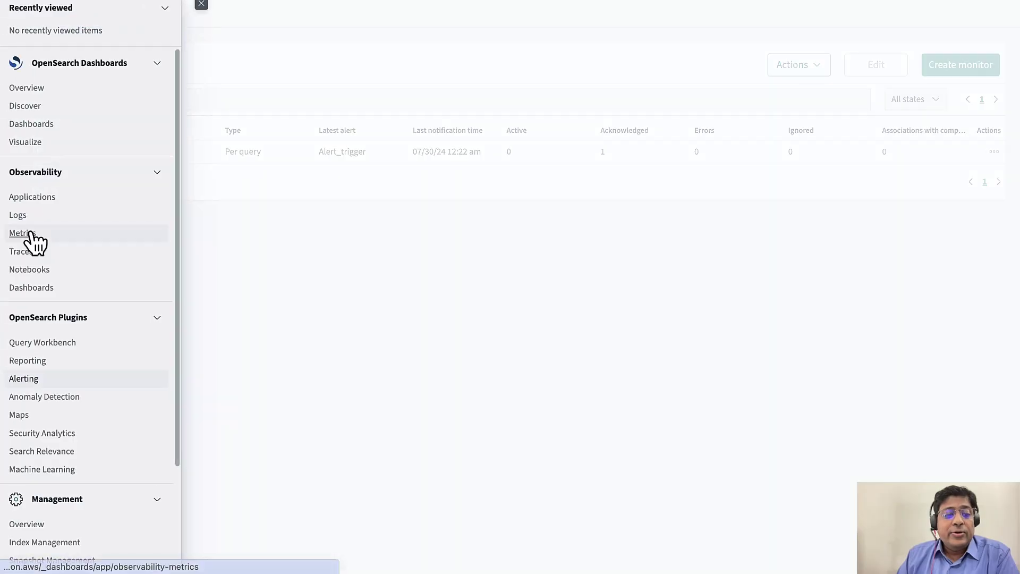
{"action": "scroll", "coordinate": [108, 419], "scroll_direction": "down", "scroll_amount": 5}
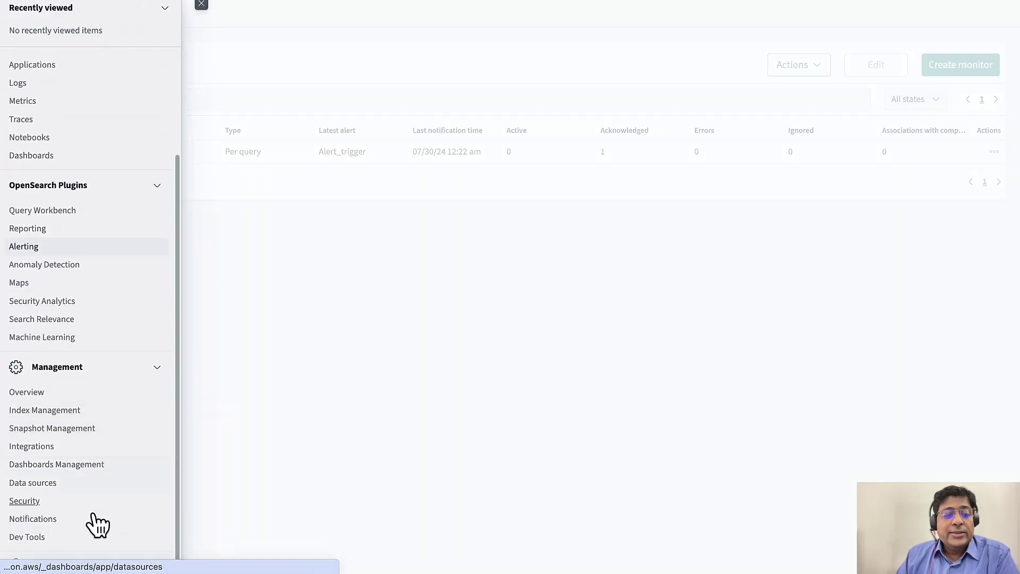
{"action": "left_click", "coordinate": [37, 520]}
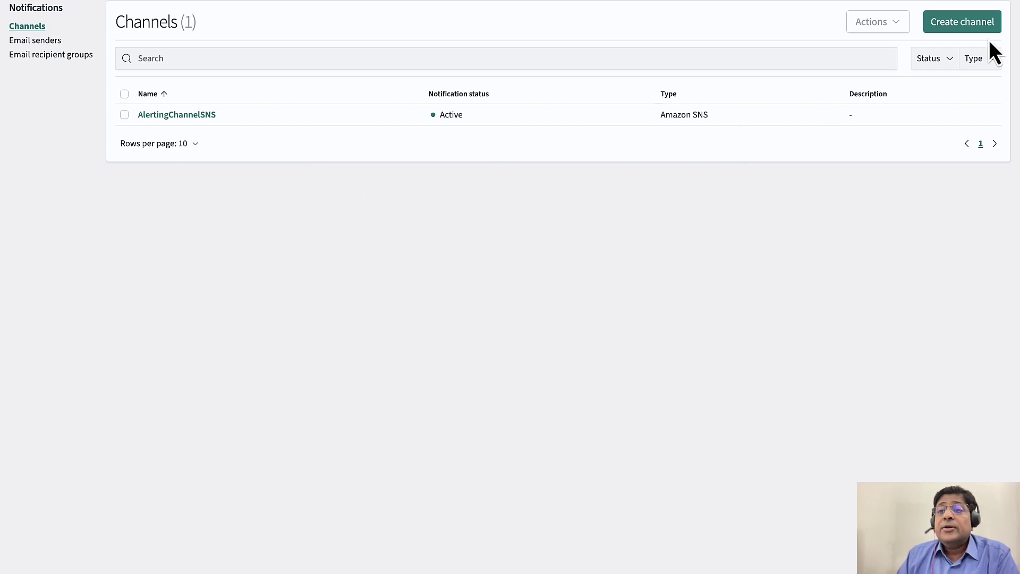
Start a new notification channel and name it notification_channel_for_alert
{"action": "left_click", "coordinate": [968, 23]}
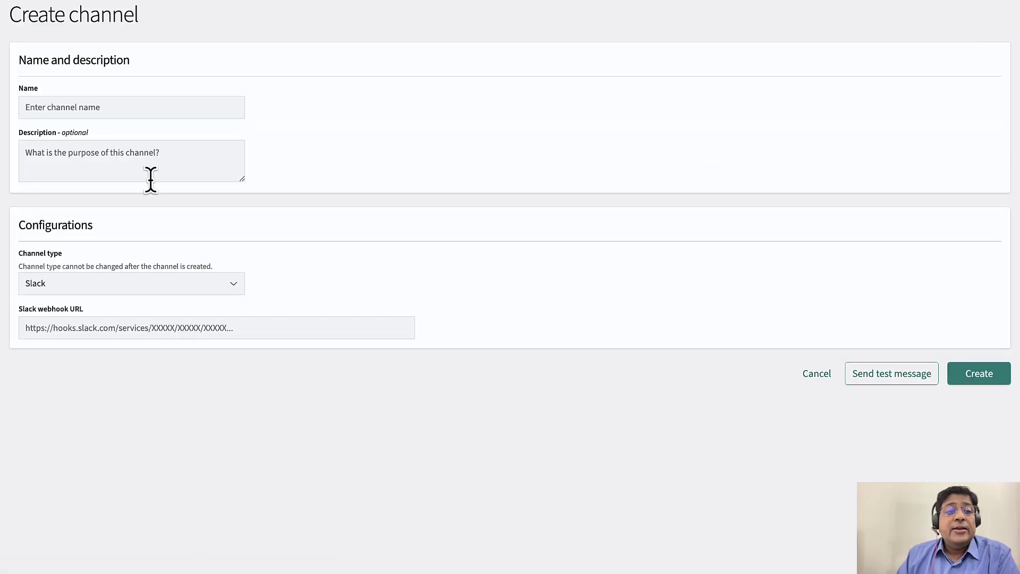
{"action": "left_click", "coordinate": [117, 106]}
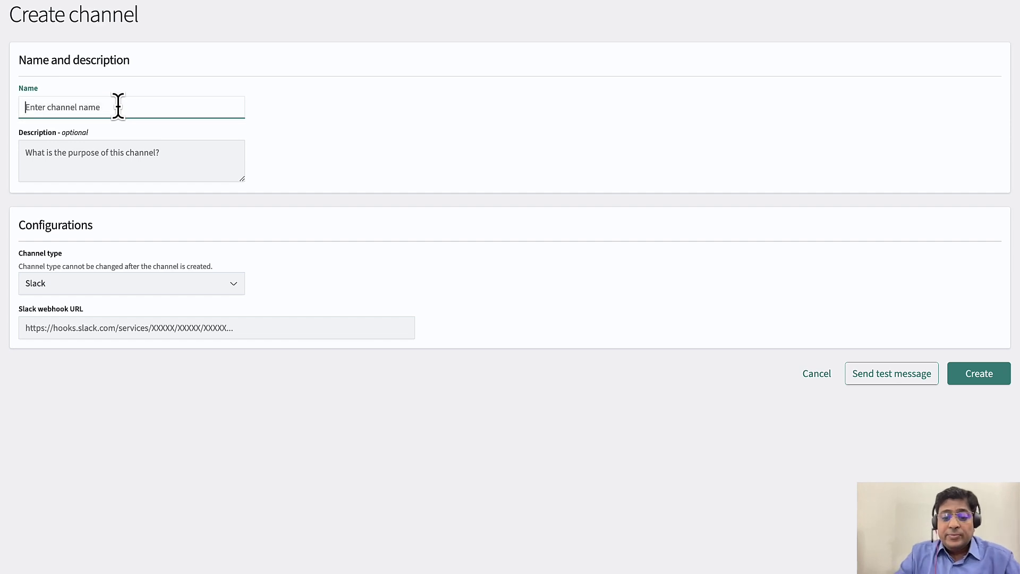
{"action": "type", "text": "notification"}
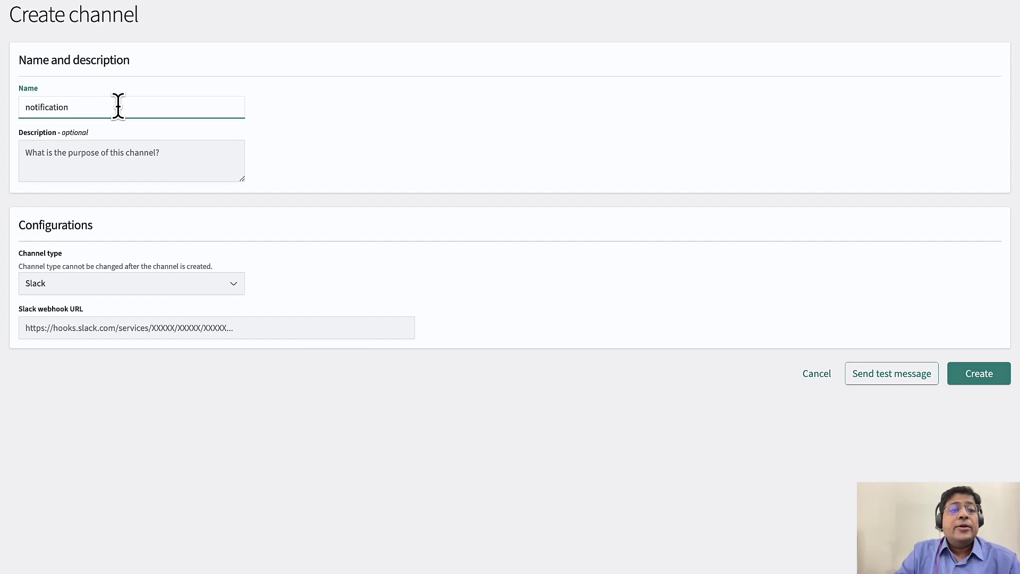
{"action": "type", "text": "_channel_for_alert"}
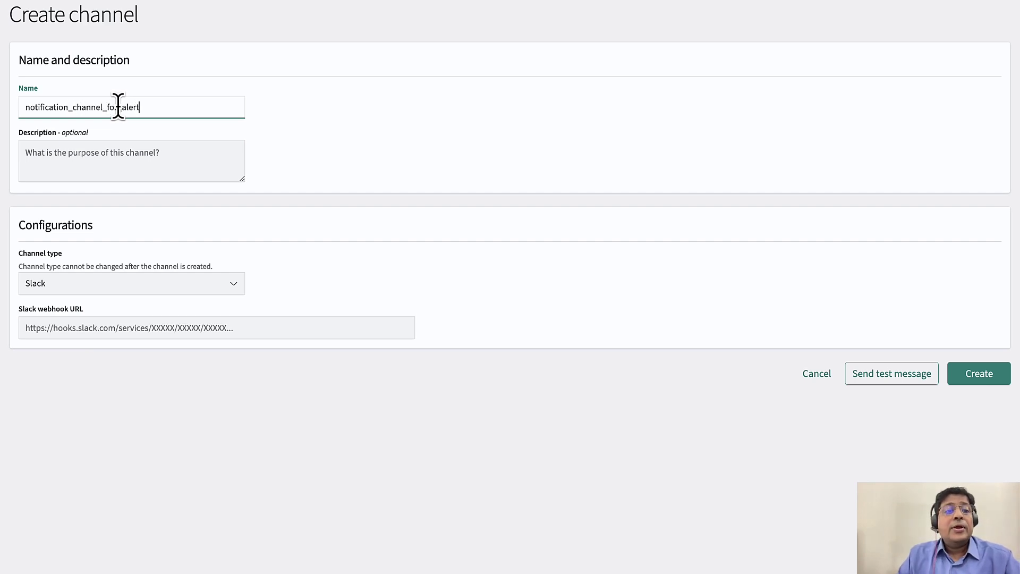
{"action": "left_click", "coordinate": [120, 406]}
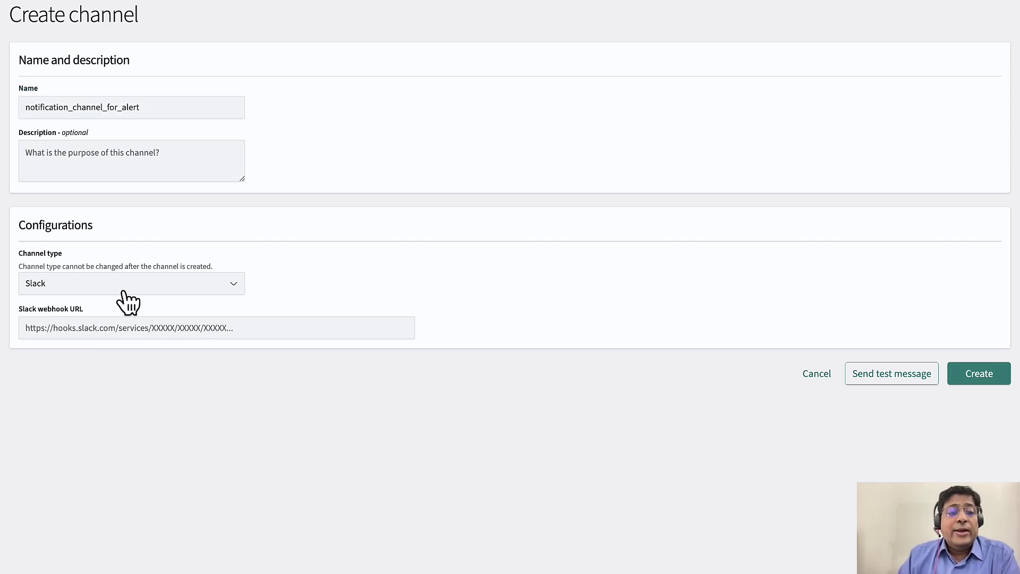
Set the channel type to Email after briefly trying Amazon SNS
{"action": "left_click", "coordinate": [240, 292]}
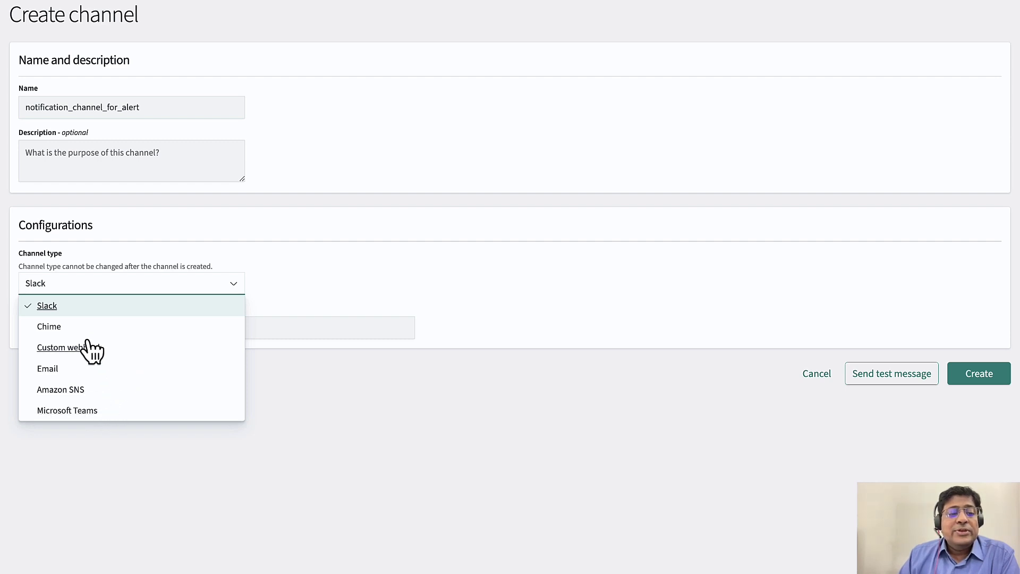
{"action": "left_click", "coordinate": [235, 479]}
{"action": "left_click", "coordinate": [234, 284]}
{"action": "left_click", "coordinate": [144, 393]}
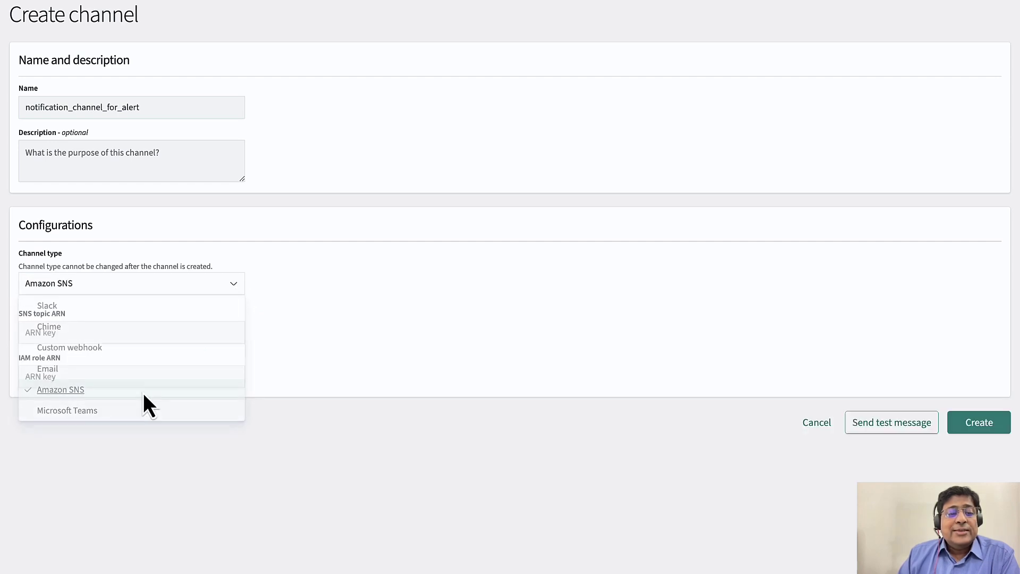
{"action": "left_click", "coordinate": [103, 332]}
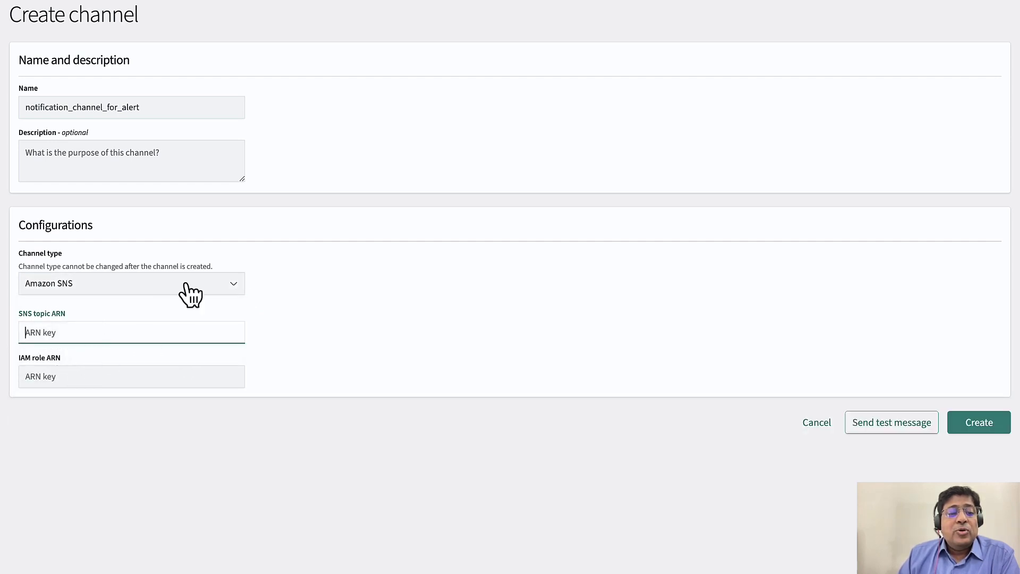
{"action": "left_click", "coordinate": [208, 291]}
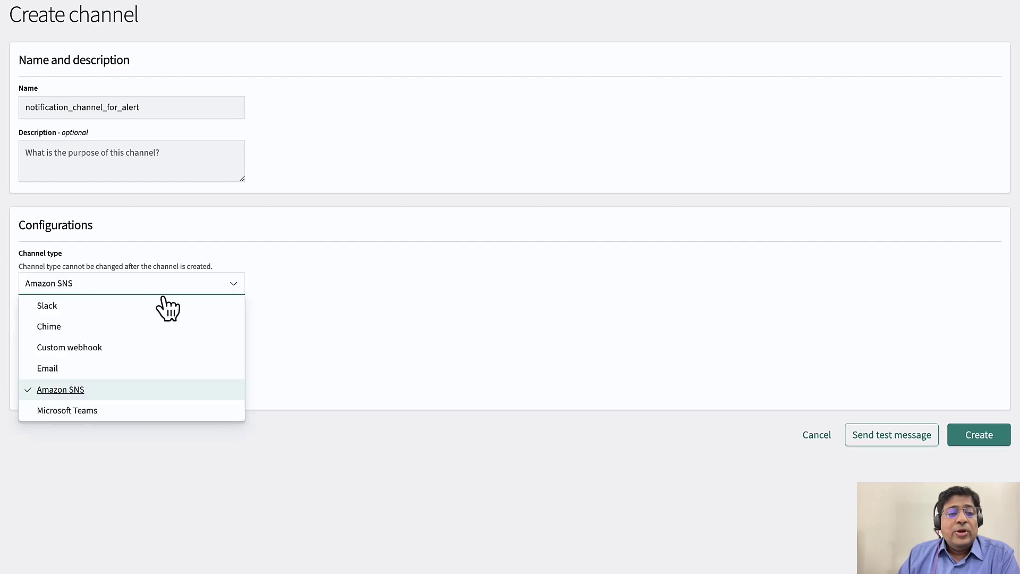
{"action": "left_click", "coordinate": [83, 366]}
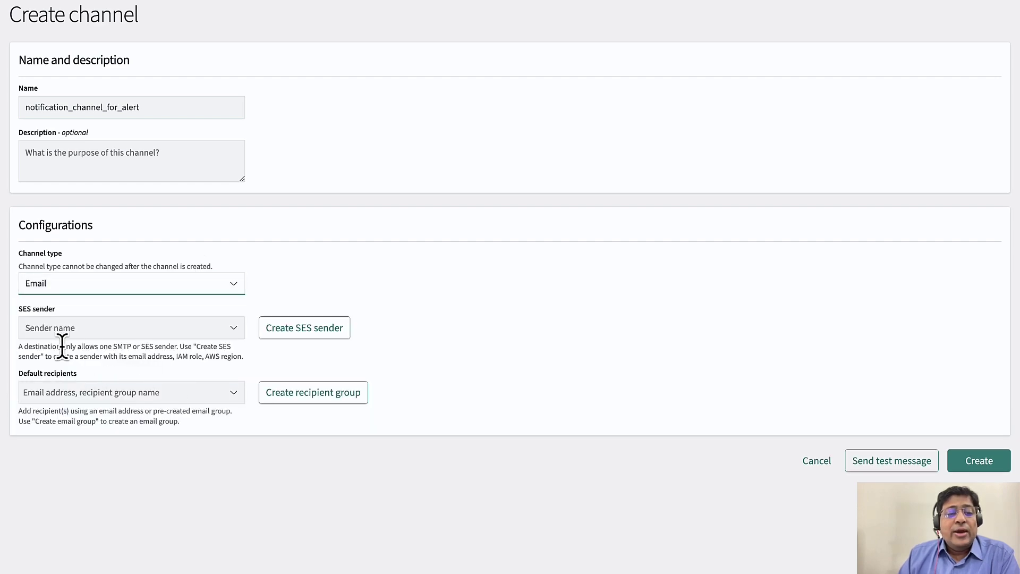